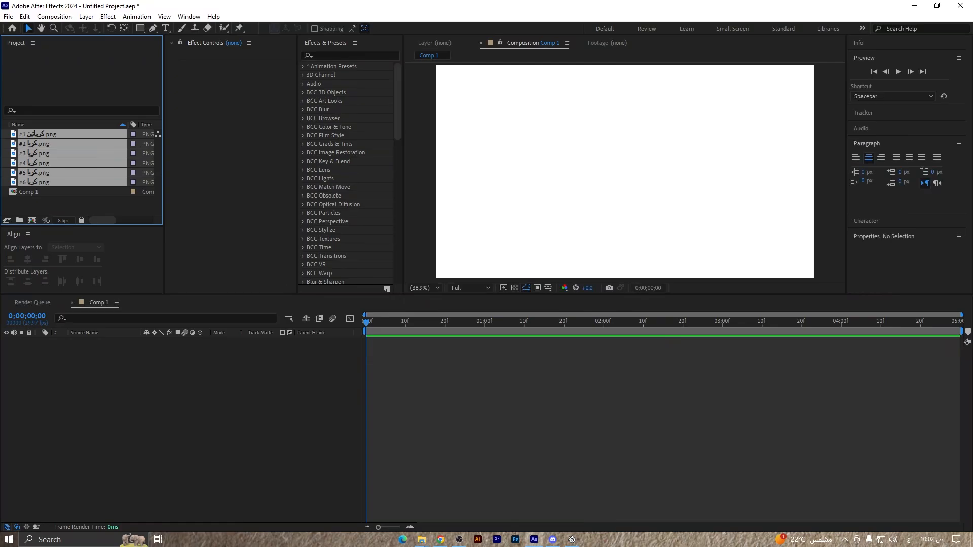
Add the six PNG images to Comp 1 and trim the #4 layer to start at 0;00;00;10
drag(71, 152, 101, 357)
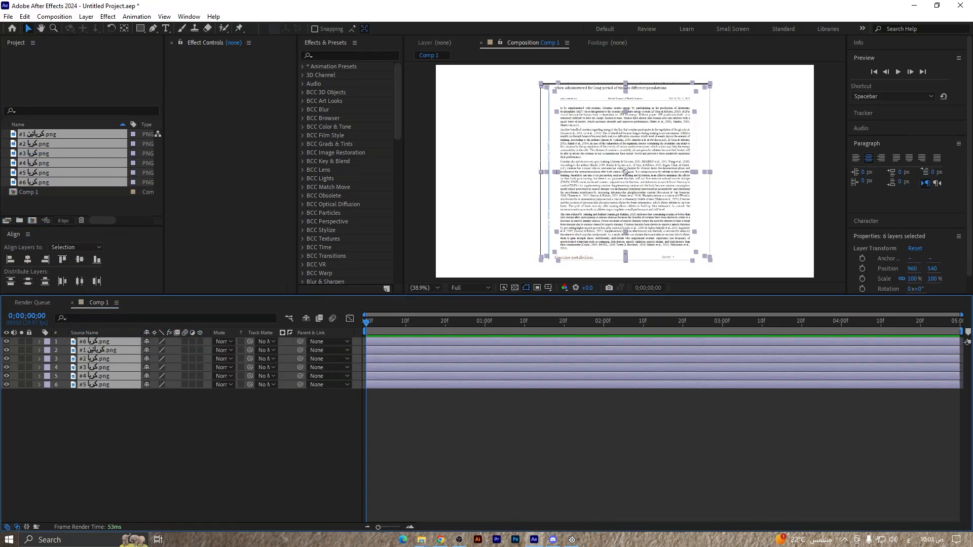
click(95, 384)
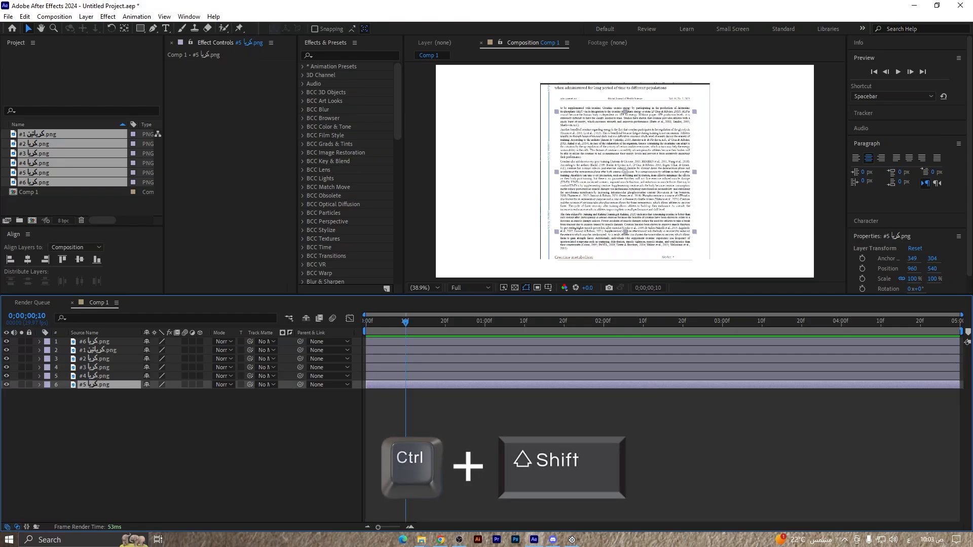
key(ctrl+shift+Right)
key(ctrl+Up)
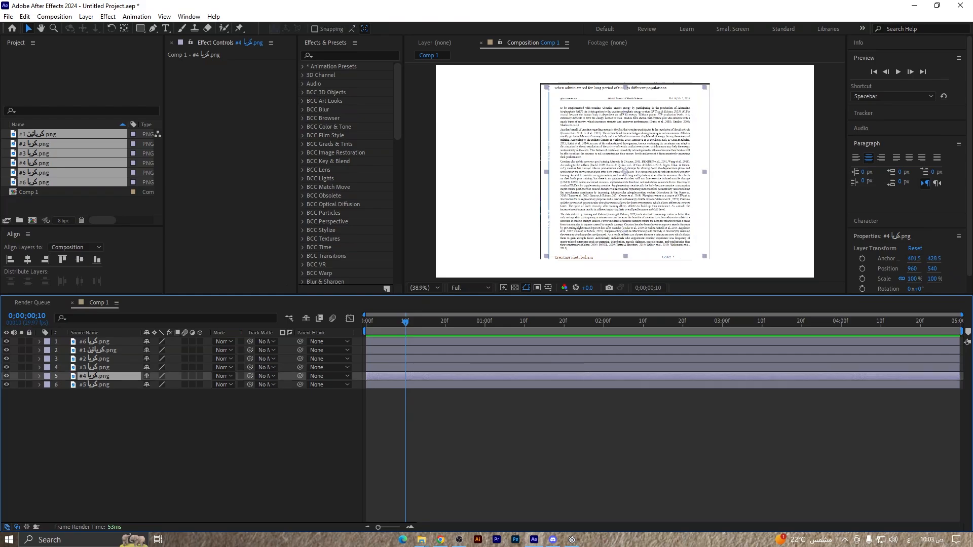
key(ctrl+bracketleft)
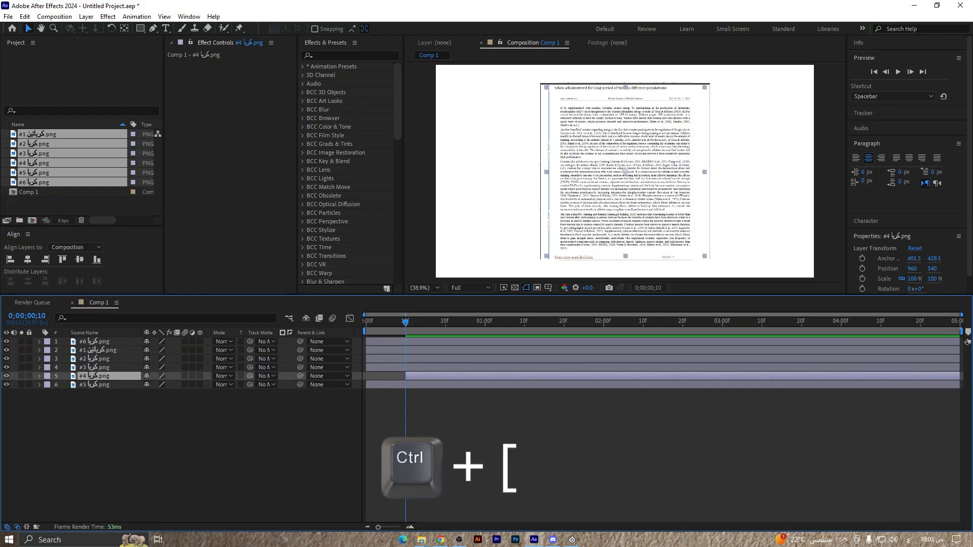
Trim the #3 layer to start at 0;00;00;20 and the #2 layer to start at 0;00;01;00
key(ctrl+Up)
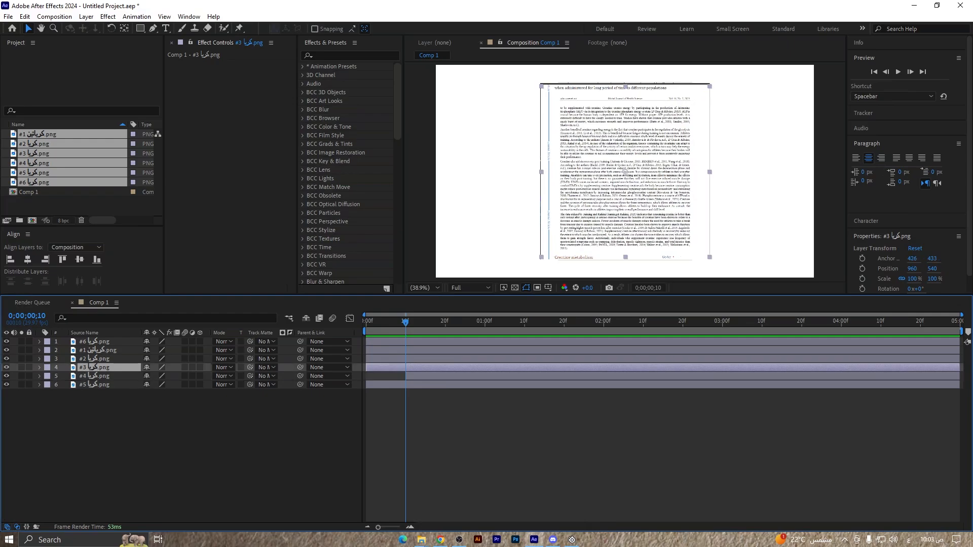
key(shift+Page_Down)
key(ctrl+bracketleft)
key(shift+Page_Down)
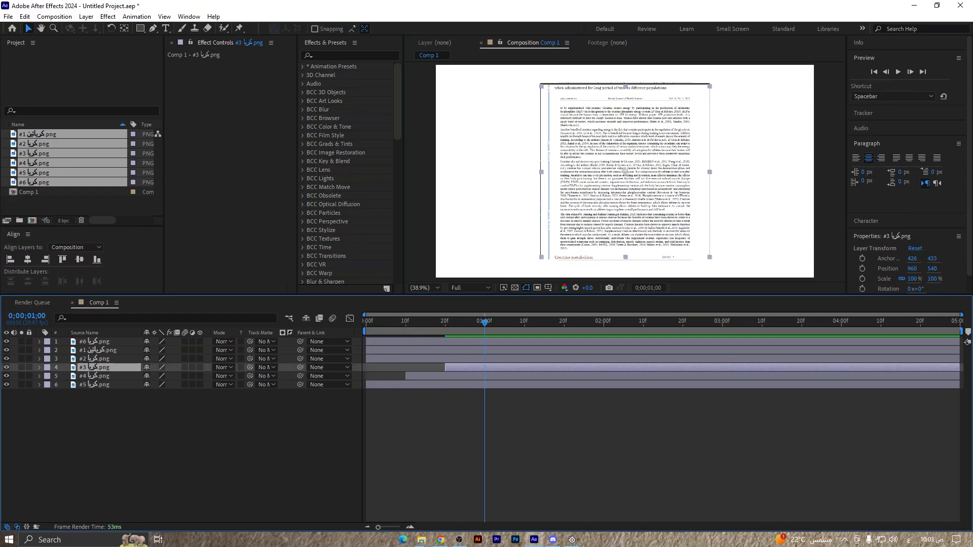
key(ctrl+Up)
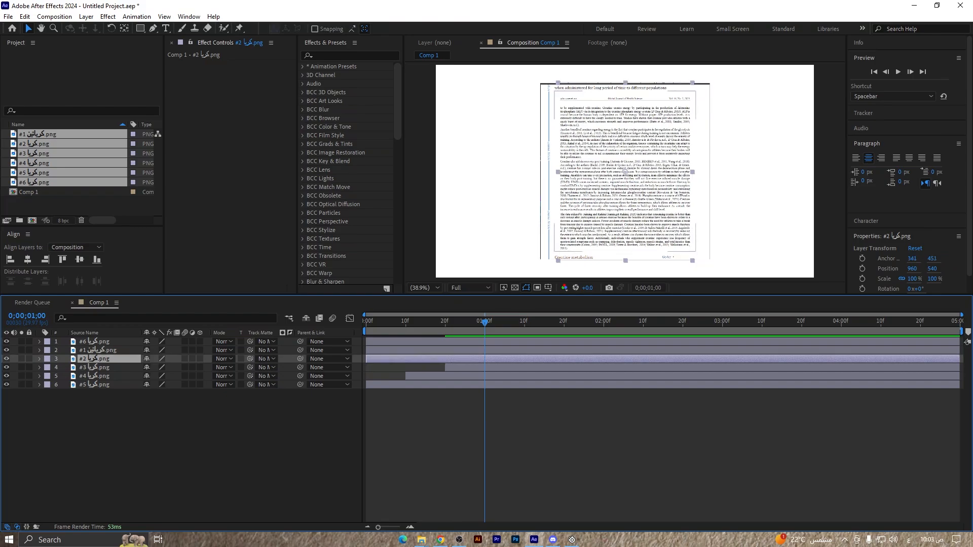
key(alt+bracketleft)
Trim the #1 layer to start at 0;00;01;10
key(ctrl+Up)
key(shift+Page_Down)
key(alt+bracketleft)
Trim the #6 layer to start at 0;00;01;20 and end the work area at 0;00;02;00
key(shift+Page_Down)
key(ctrl+Up)
key(alt+bracketleft)
key(shift+Page_Down)
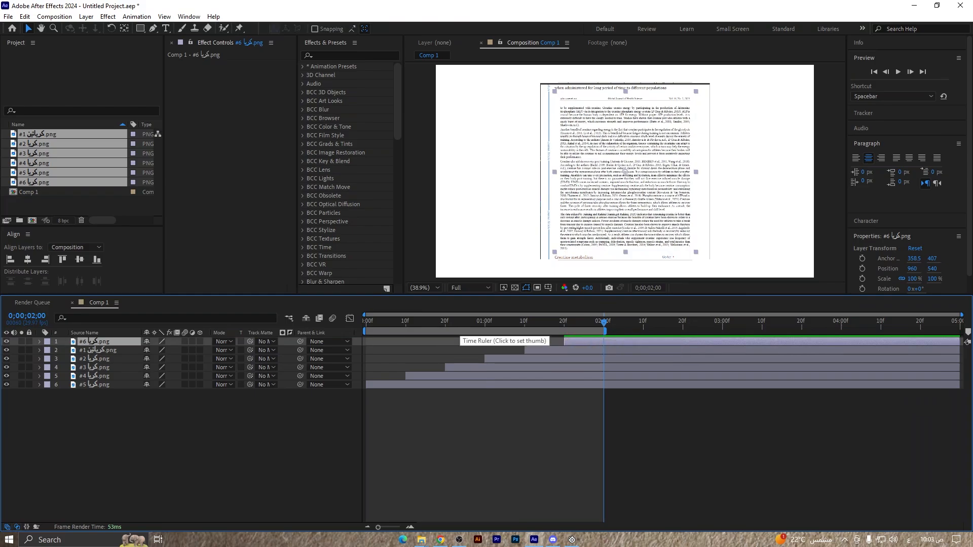
key(Home)
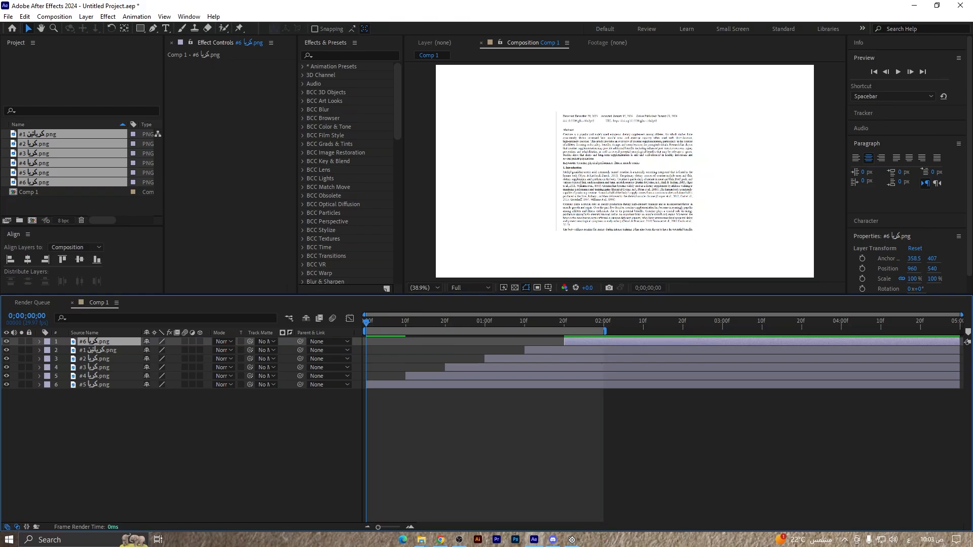
Scale the #5 image layer to 374% with the word "creatine" near the center of the frame
click(95, 384)
key(s)
drag(159, 393, 297, 393)
key(Return)
drag(625, 171, 626, 172)
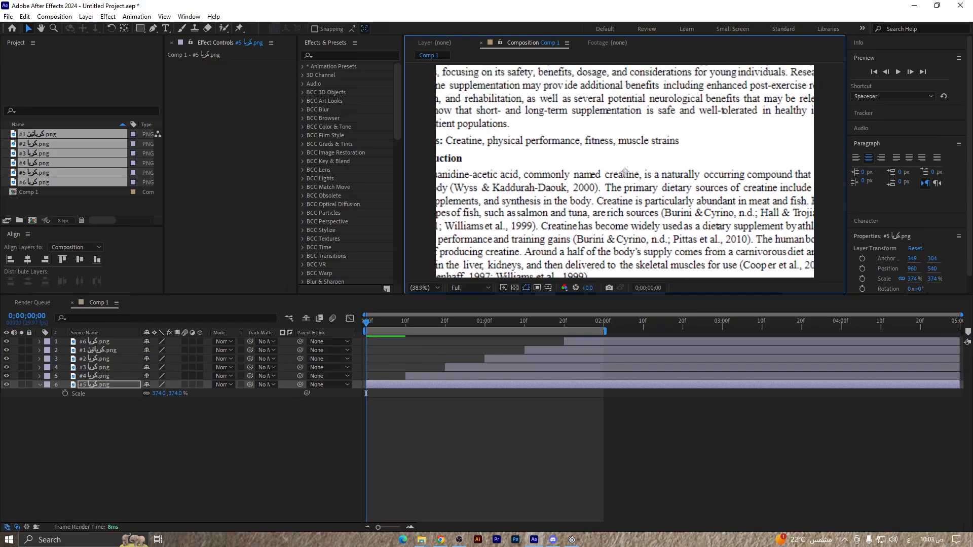
Show the rulers and place guides framing the word "creatine" in the middle of the frame
key(ctrl+r)
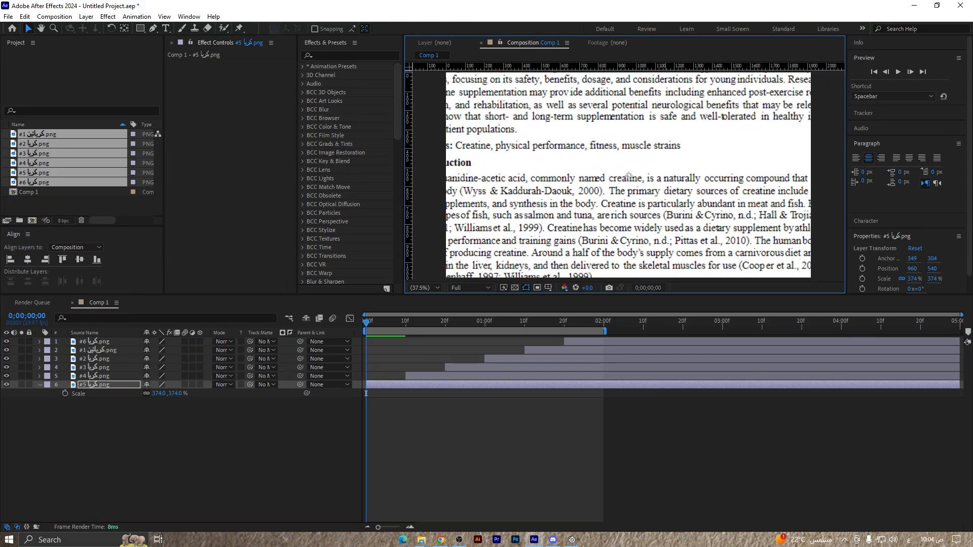
drag(662, 65, 662, 184)
drag(662, 66, 662, 172)
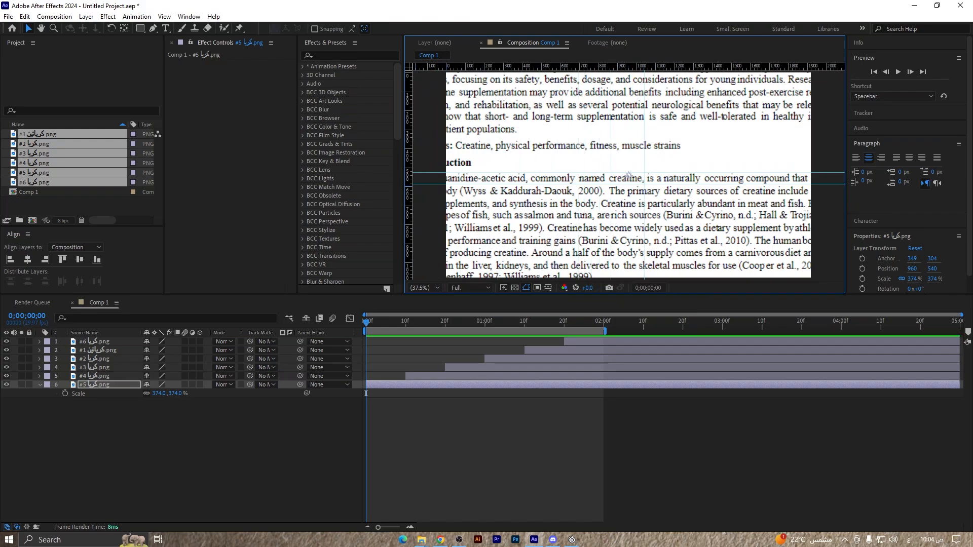
Scale the #4 image layer to 301% and reposition it to bring its keyword inside the guides
key(space)
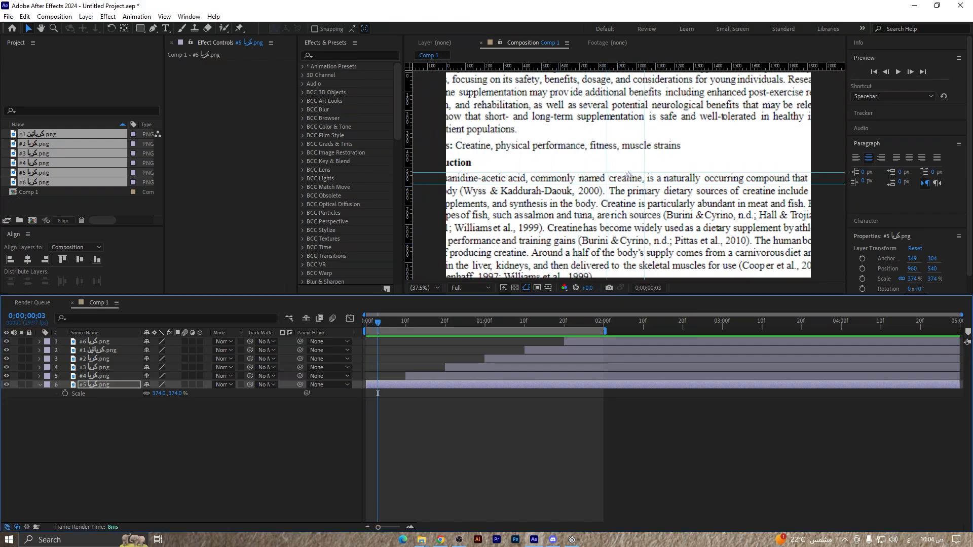
click(414, 321)
click(94, 377)
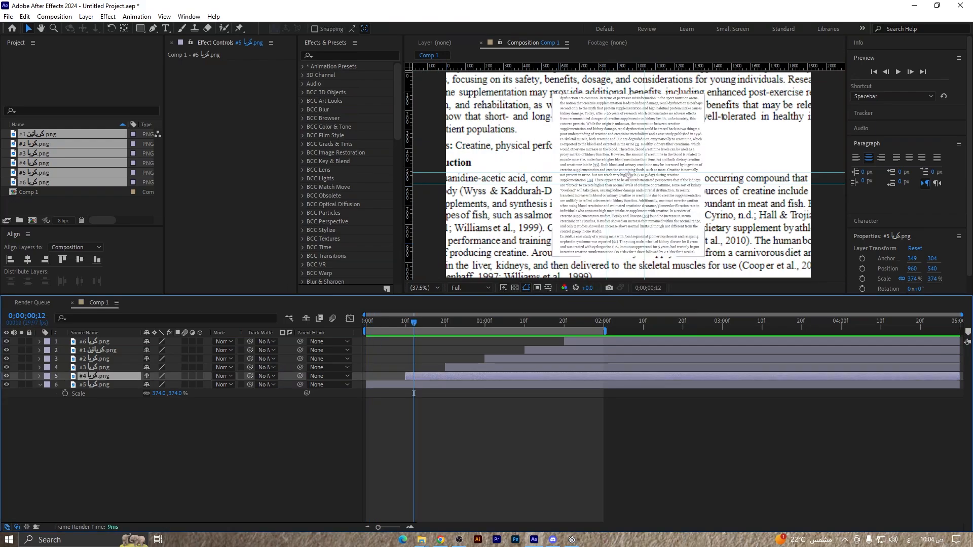
key(s)
drag(158, 385, 266, 384)
drag(628, 175, 617, 238)
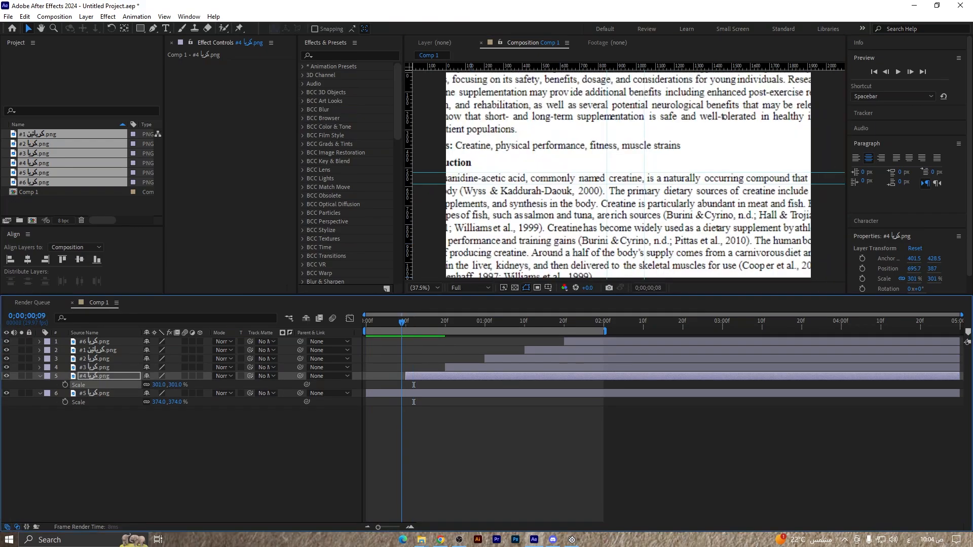
Scale the #3 image layer to 275% and reposition it to align its keyword with the guides
drag(402, 322, 457, 322)
key(F2)
click(94, 367)
key(s)
drag(176, 376, 271, 376)
drag(628, 176, 607, 76)
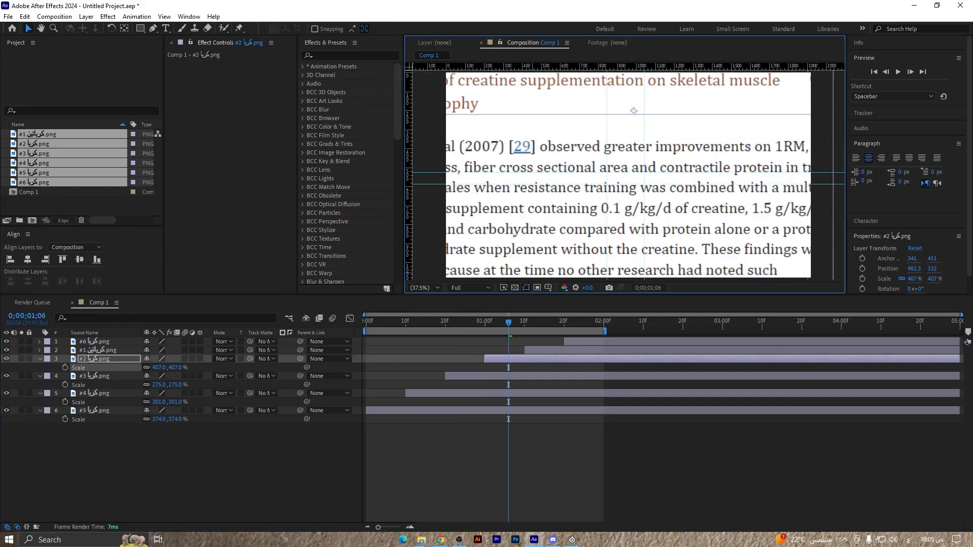
Move the #2 image layer to align its keyword with the guides and set its scale to 368%
drag(633, 109, 598, 36)
drag(158, 367, 152, 368)
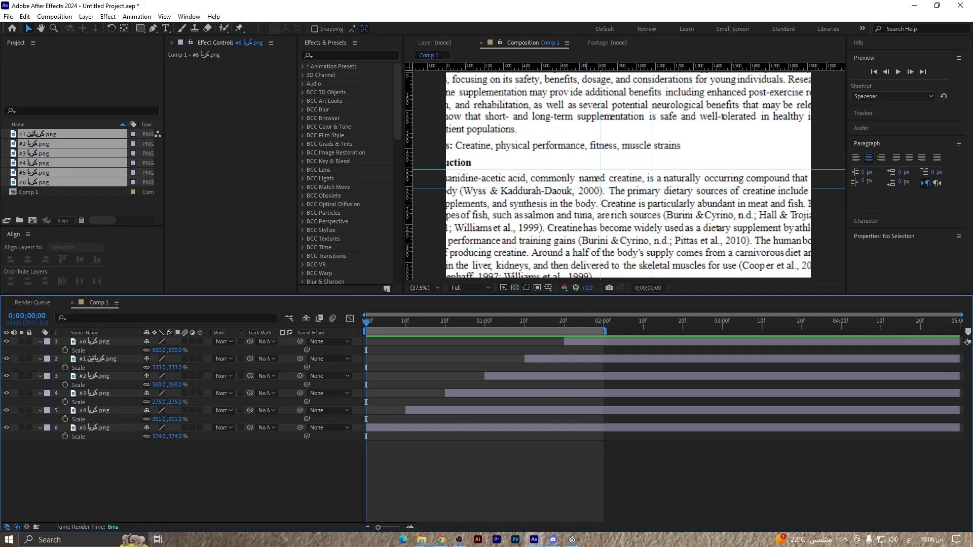
Import the crumpled paper texture JPG and place it above all image layers in Comp 1
click(71, 205)
drag(0, 215, 305, 444)
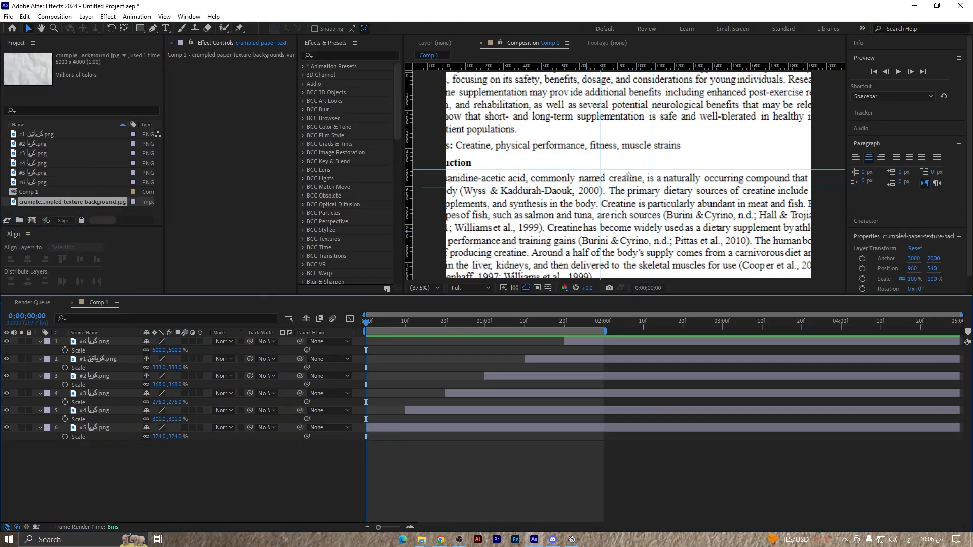
drag(107, 445, 108, 339)
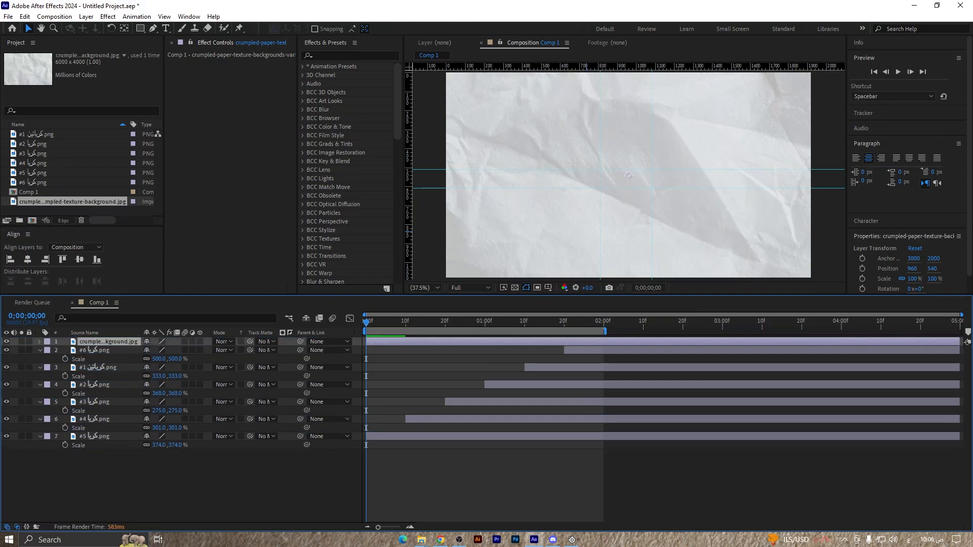
Try the Overlay blending mode on the crumpled paper texture layer
click(224, 341)
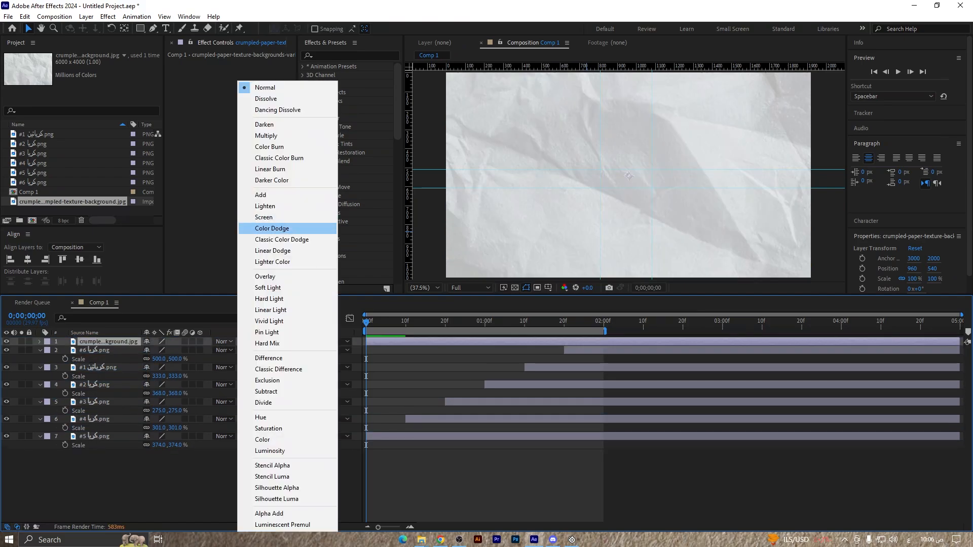
click(265, 276)
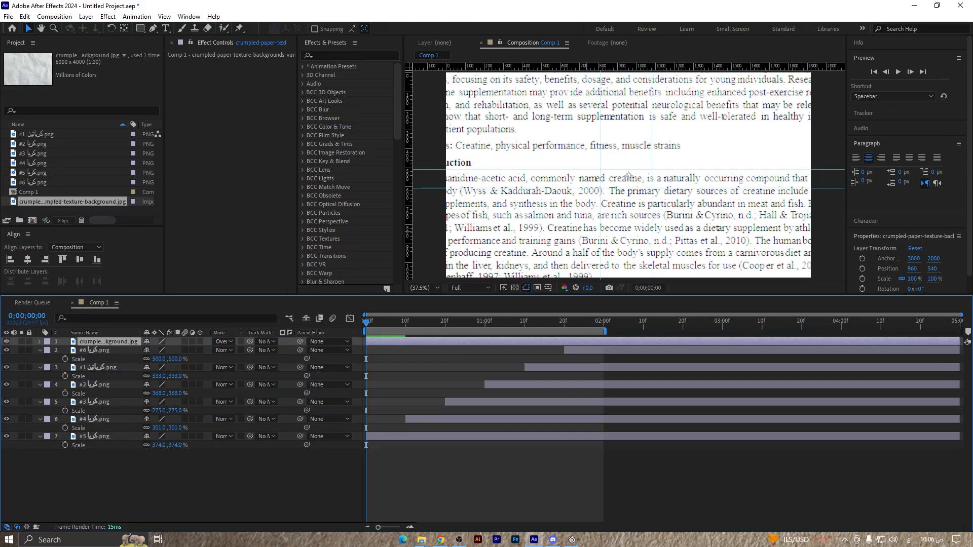
Set the crumpled paper layer's blending mode to Multiply and preview the composition
click(223, 341)
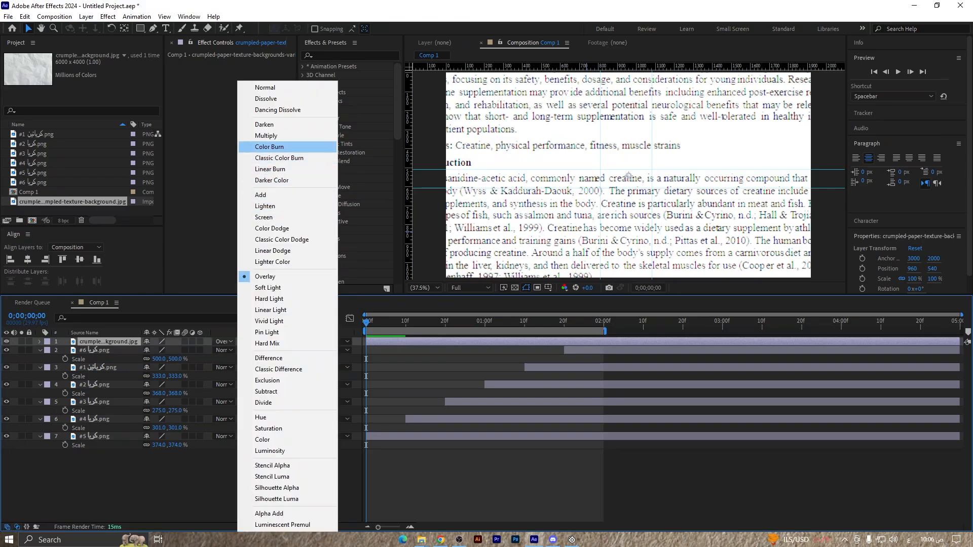
click(266, 136)
key(ctrl+shift+a)
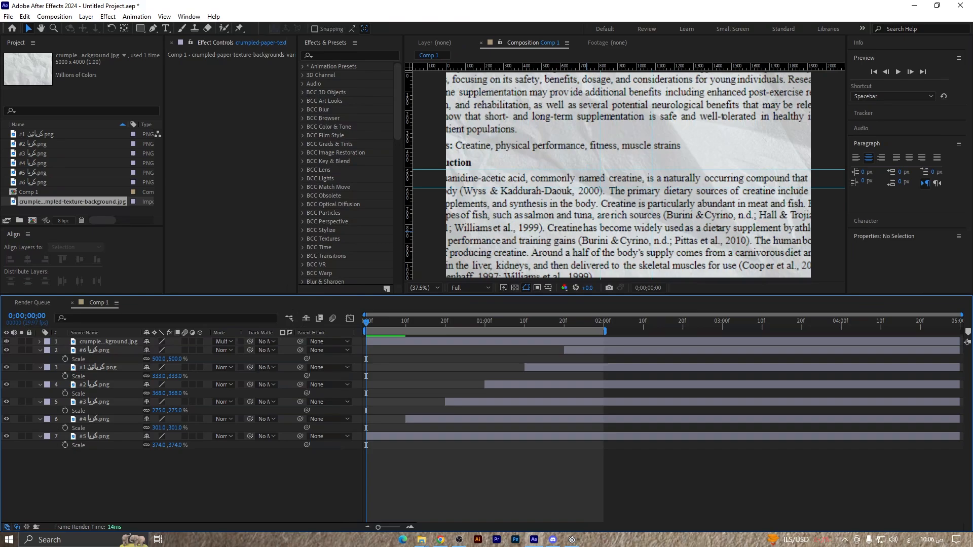
key(space)
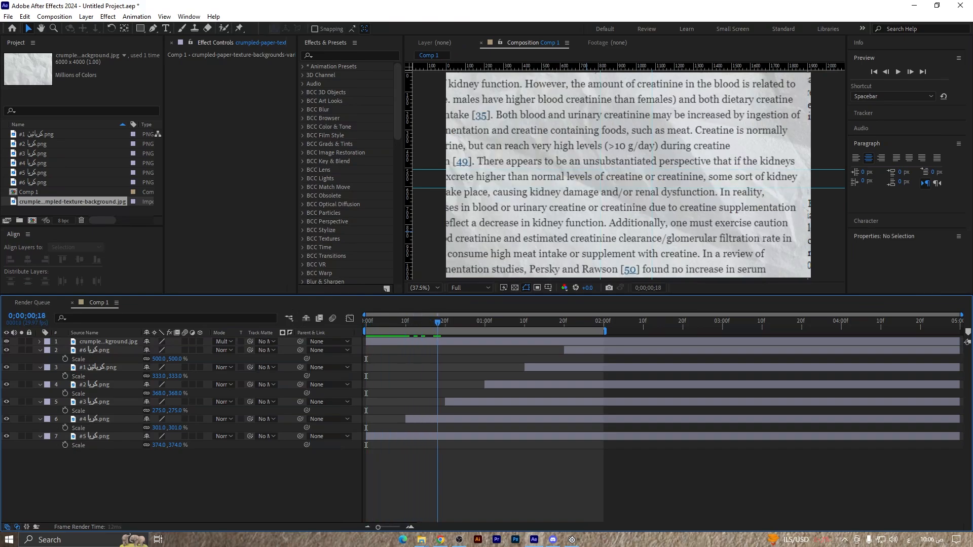
key(space)
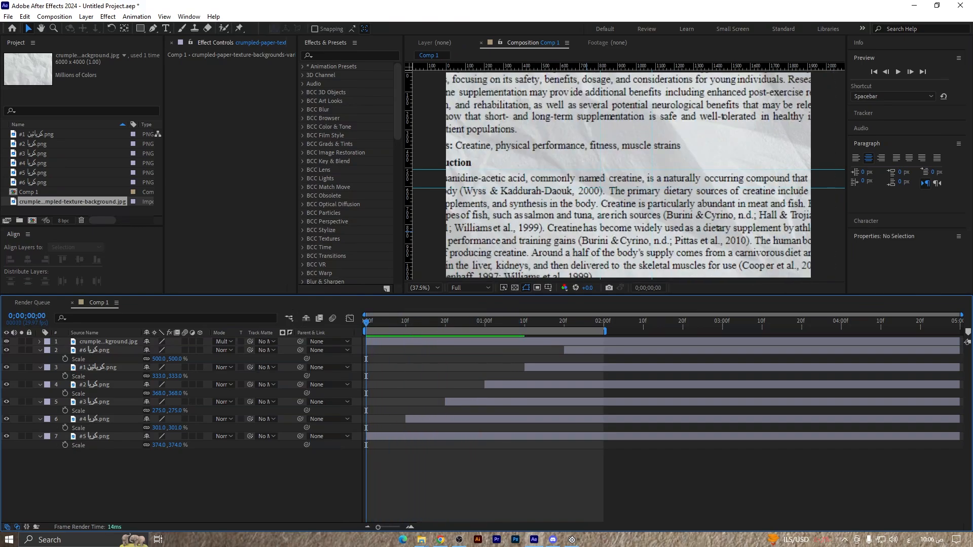
Create a null object and parent the paper texture and all six image layers to it
right_click(204, 358)
mouse_move(304, 364)
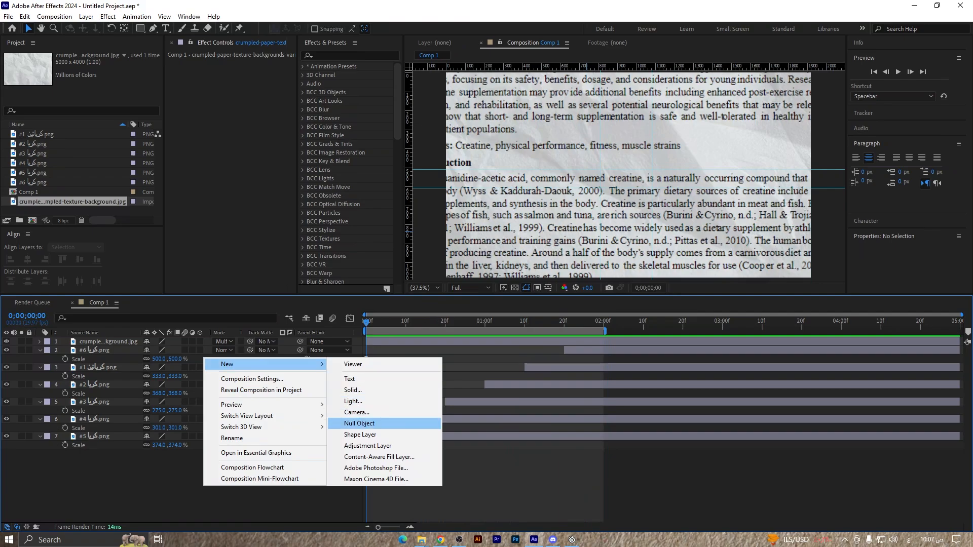
click(359, 424)
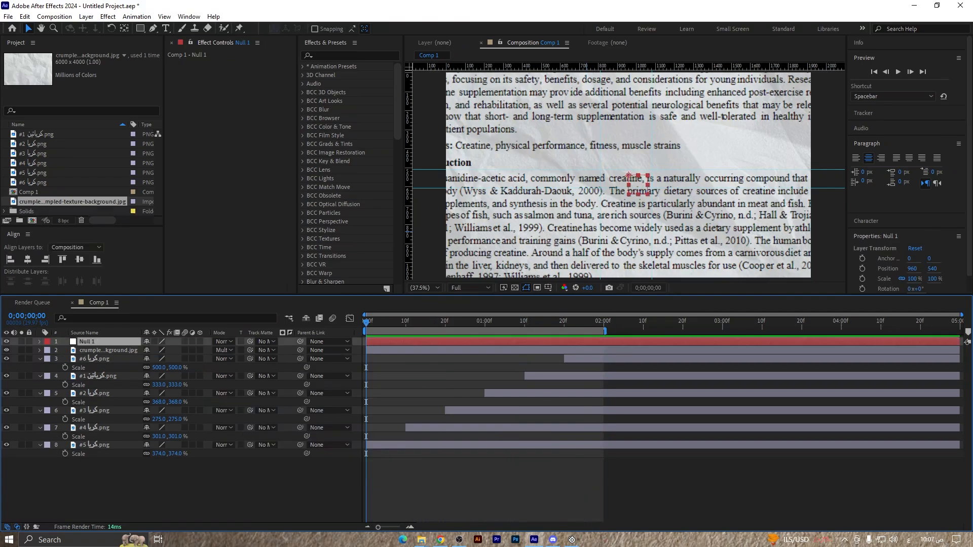
click(108, 350)
shift+click(94, 445)
drag(300, 359, 105, 342)
click(585, 498)
Add Position and Scale keyframes to the null object at 0;00;00;00 and reveal both animated properties
click(105, 342)
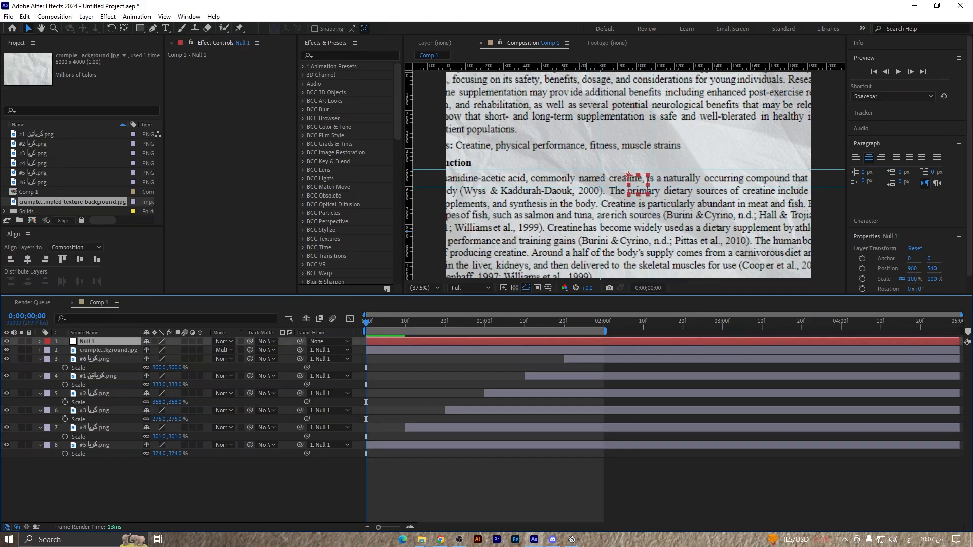
key(p)
key(alt+shift+p)
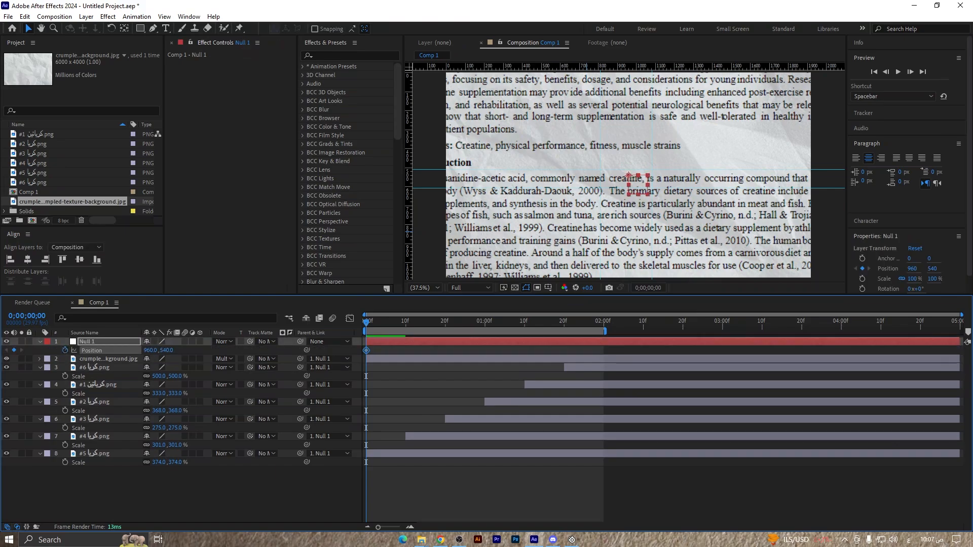
key(s)
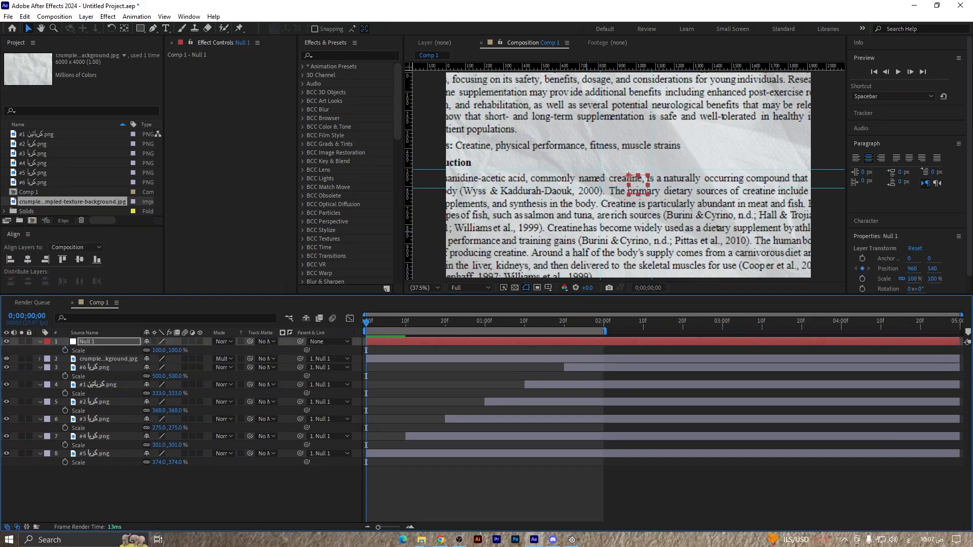
key(alt+shift+s)
key(u)
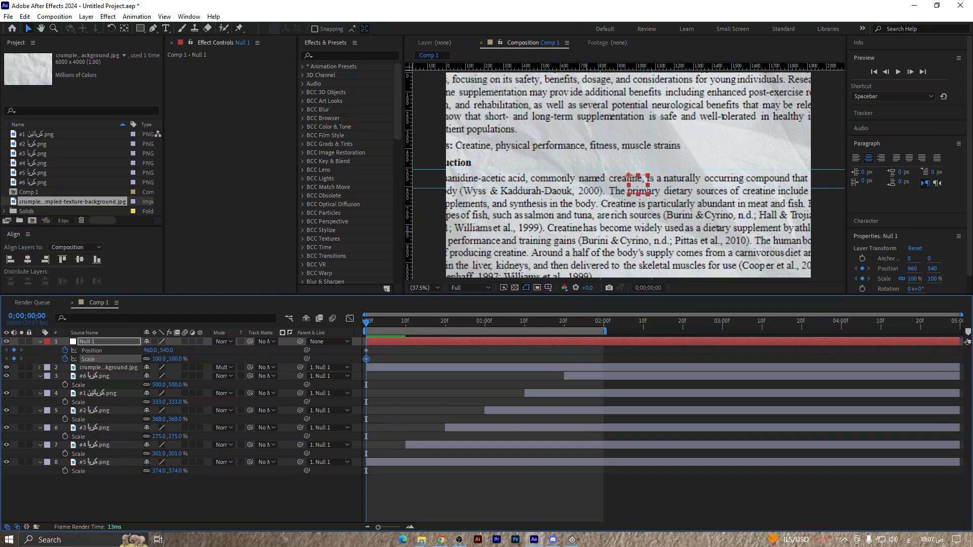
Keyframe the null object's scale to 123% at 0;00;01;29 and preview the zoom animation
key(space)
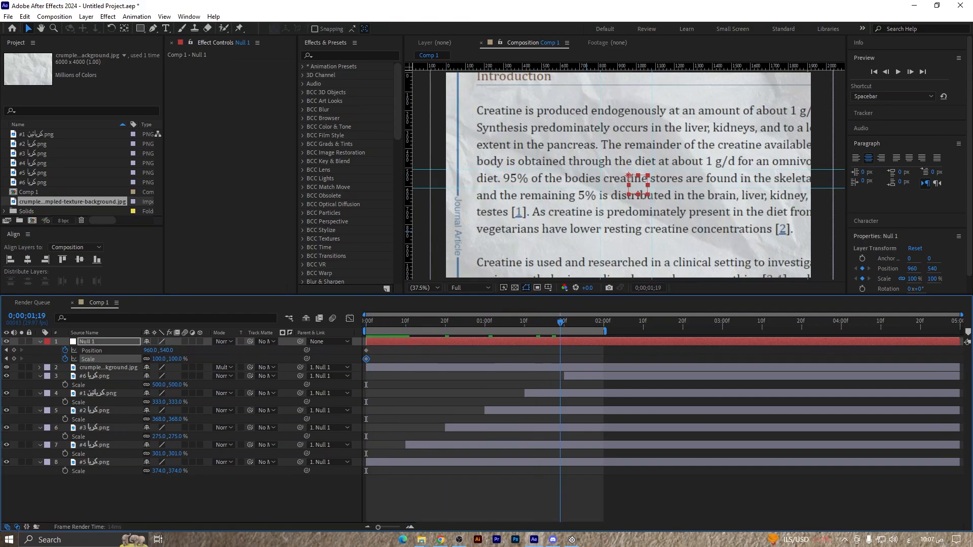
drag(596, 322, 600, 322)
drag(175, 358, 187, 359)
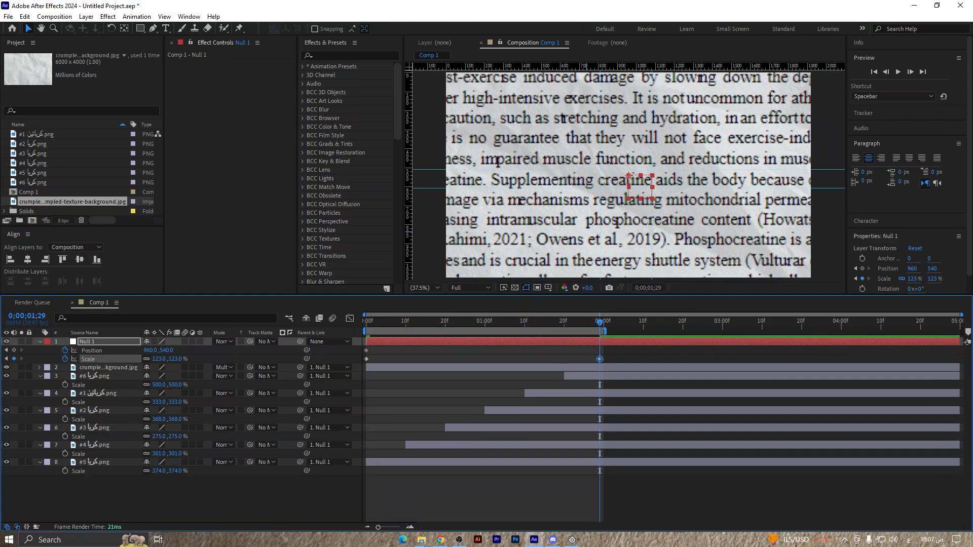
key(space)
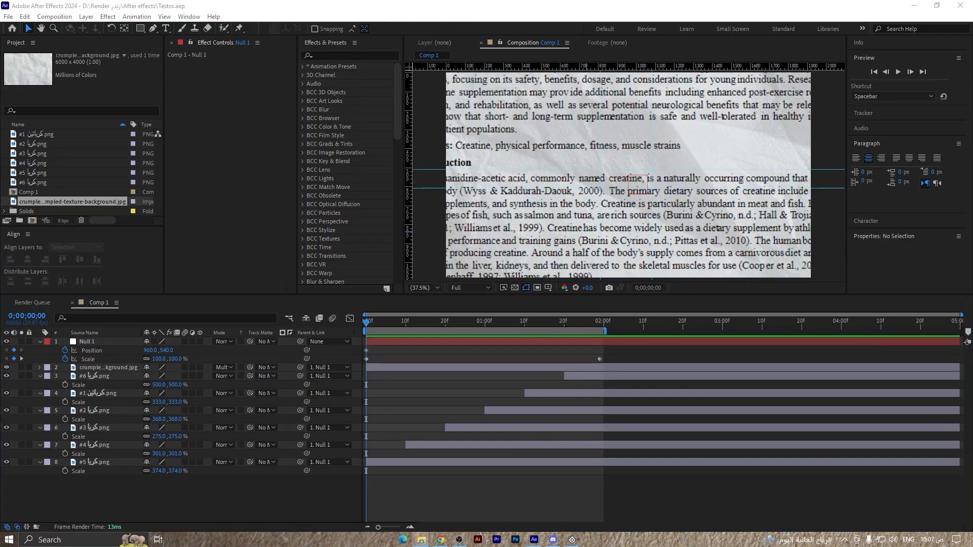
Import the Texturelabs_Paper_174L.jpg texture into the project
drag(0, 185, 39, 177)
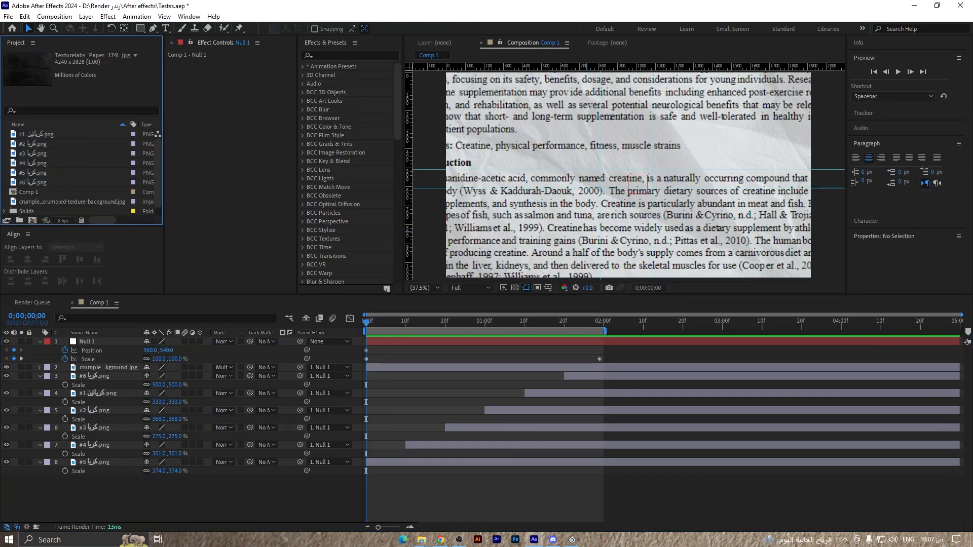
Add the Texturelabs_Paper_174L.jpg texture above all layers in Comp 1, set its blending mode to Overlay, and preview the result
drag(56, 211, 229, 339)
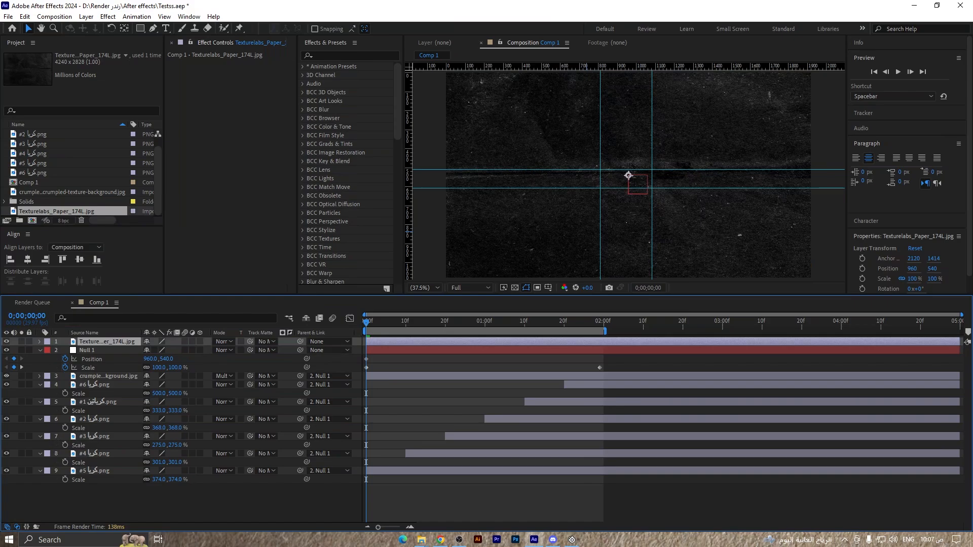
click(224, 342)
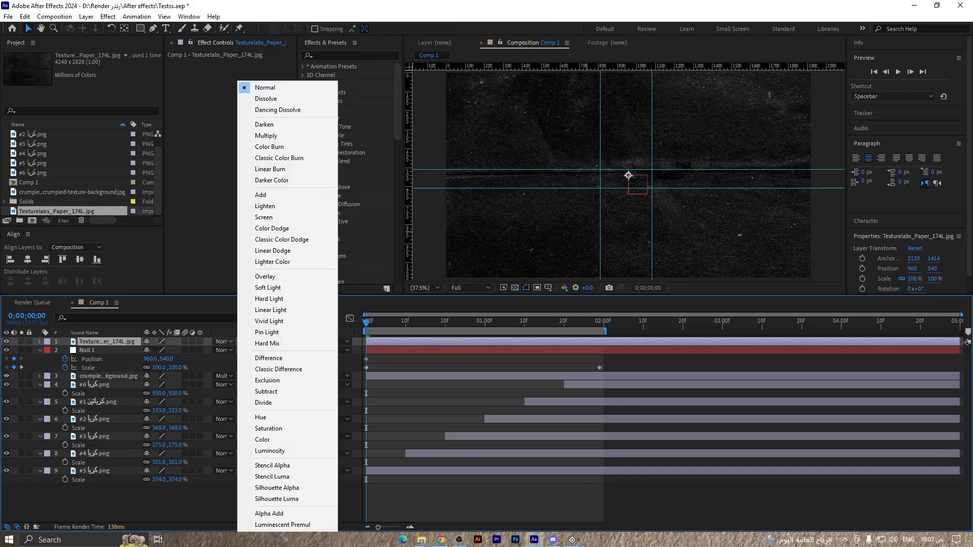
click(265, 277)
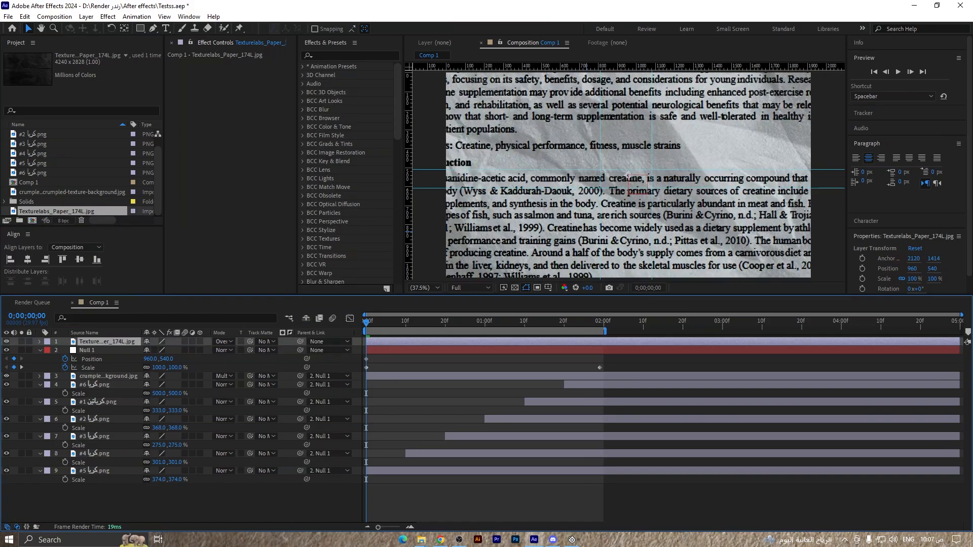
key(ctrl+shift+a)
key(space)
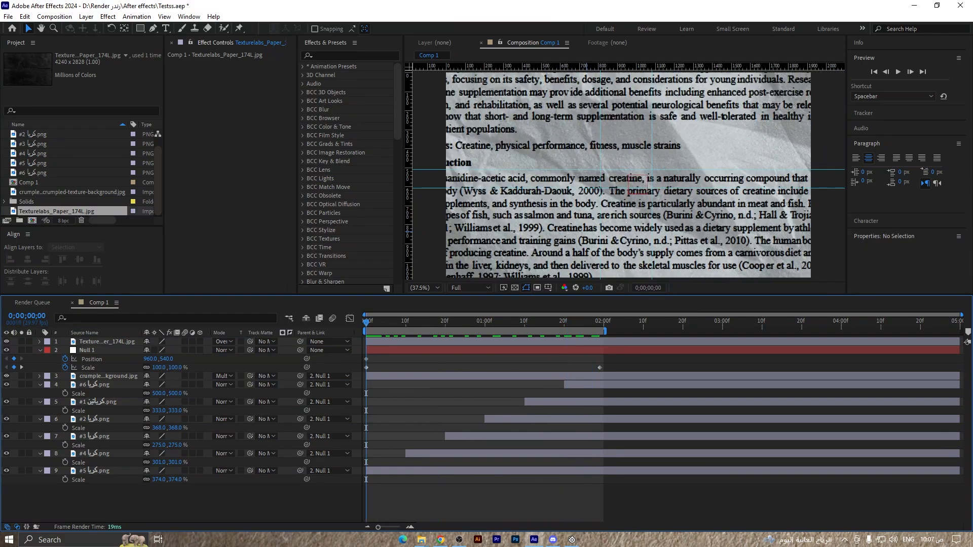
key(u)
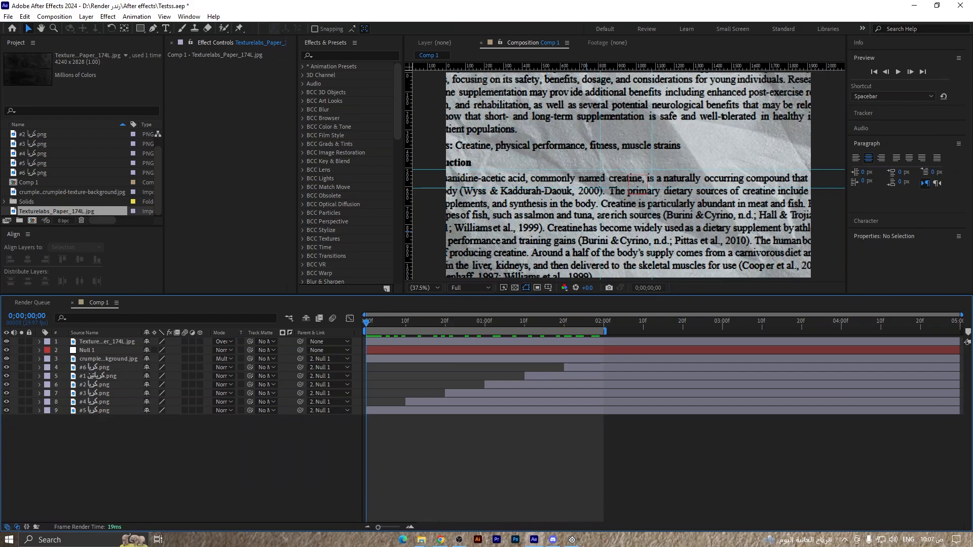
key(space)
key(space)
Draw a straight yellow stroke across the word "creatine" with the Pen tool as a new shape layer, with a 66 px stroke width
click(153, 28)
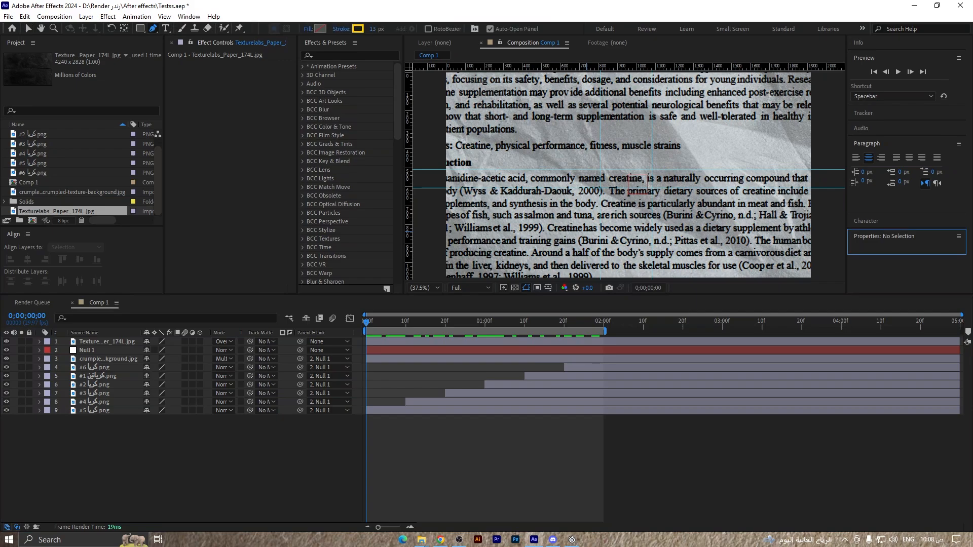
click(308, 28)
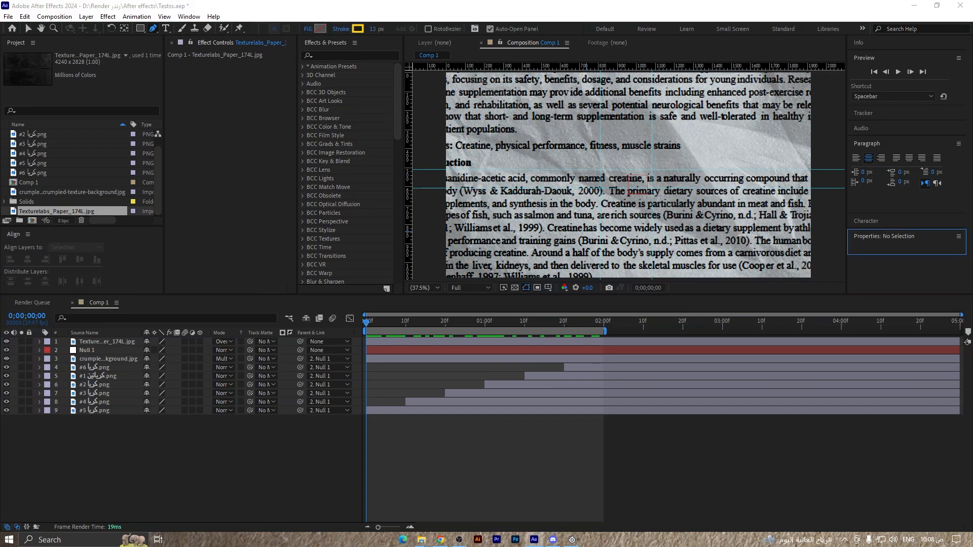
key(Return)
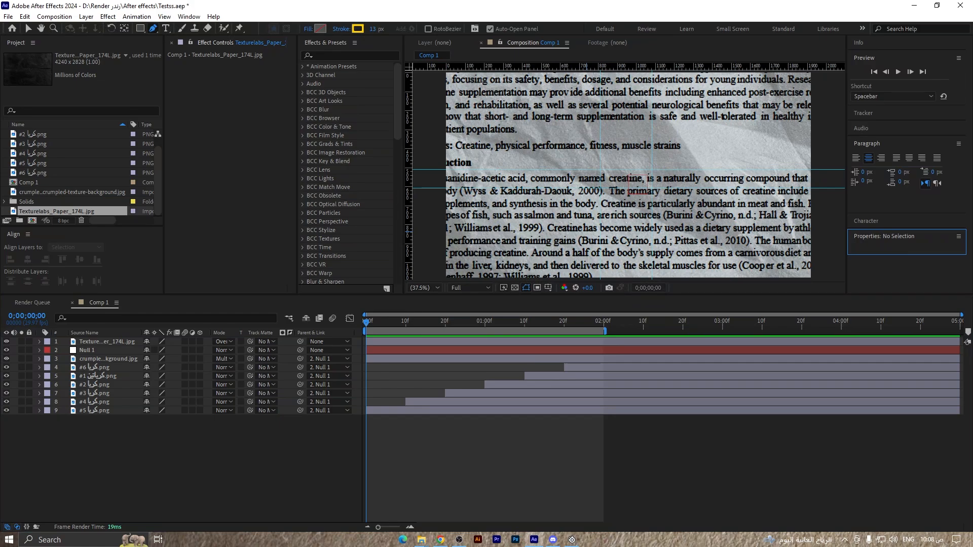
click(94, 410)
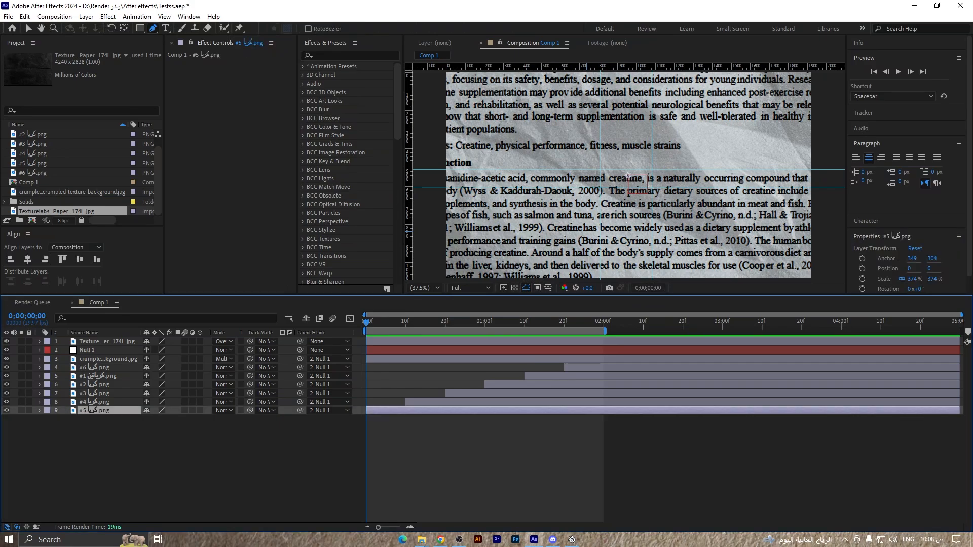
key(ctrl+shift+a)
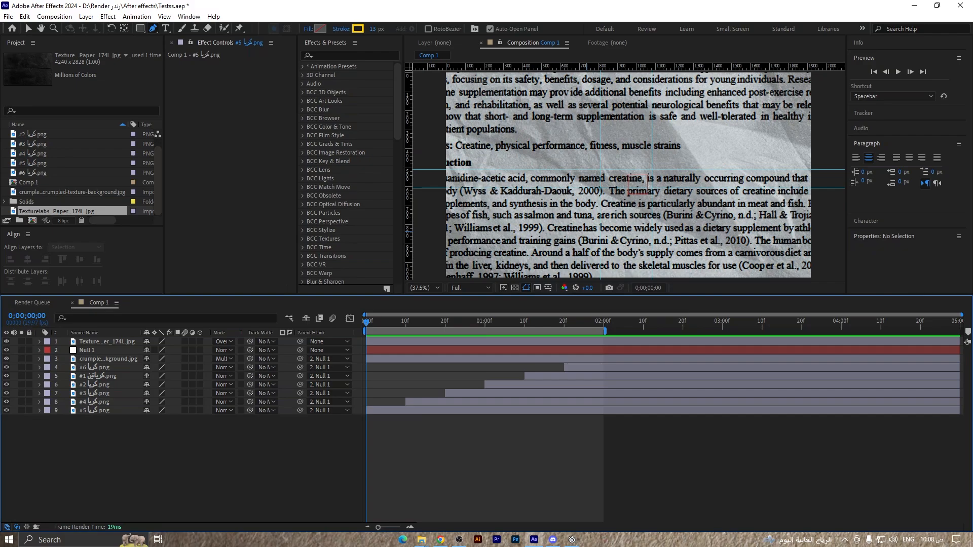
drag(624, 178, 644, 178)
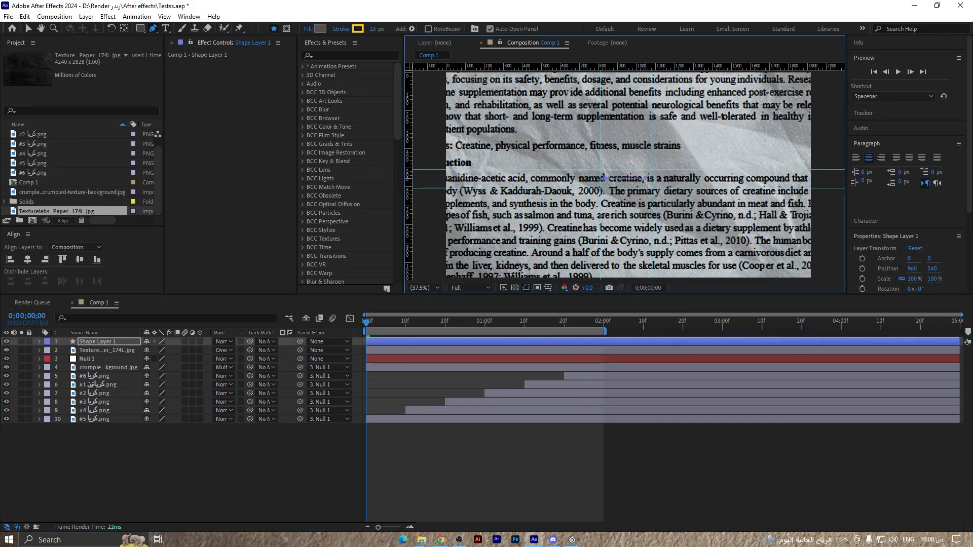
drag(373, 29, 401, 29)
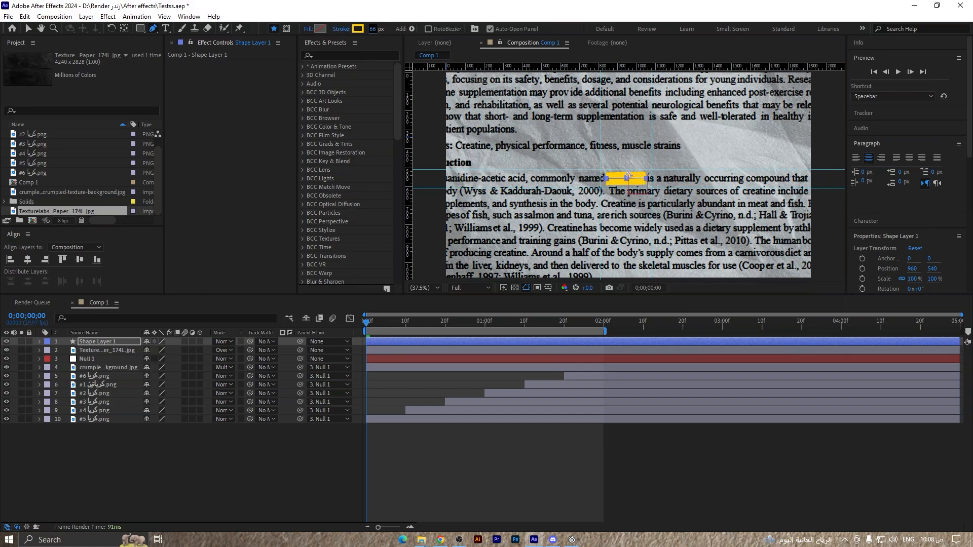
Try the Overlay blending mode on the highlight shape layer
click(224, 342)
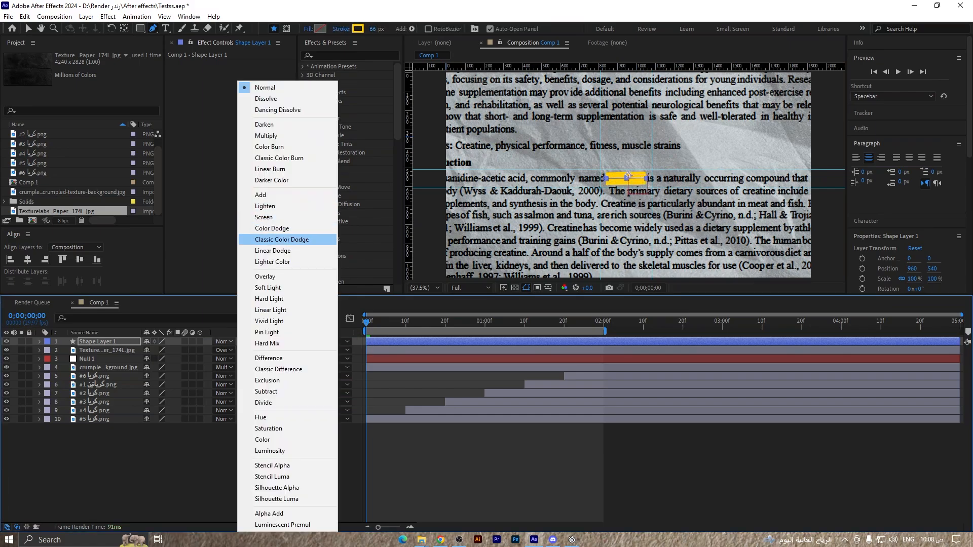
click(265, 276)
key(F2)
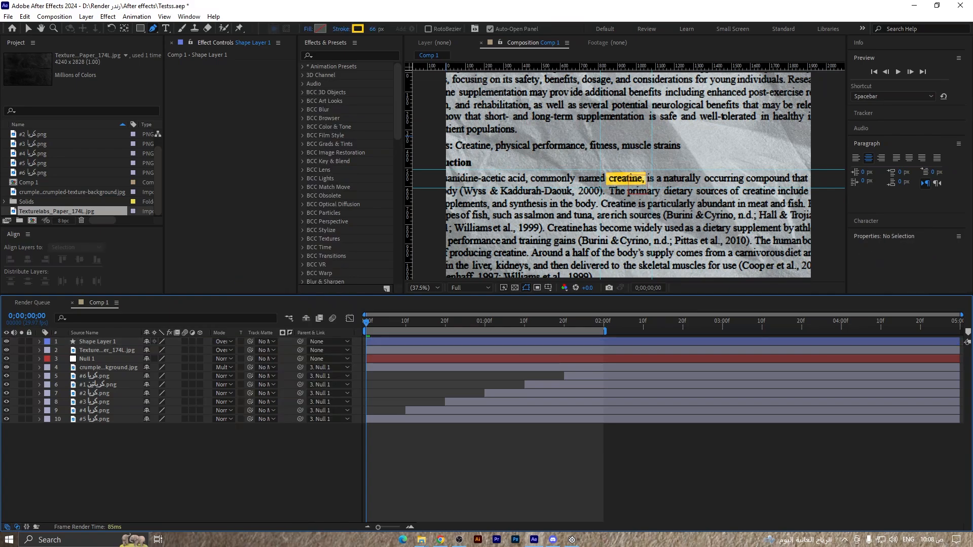
Set the highlight shape layer's blending mode to Multiply
click(223, 342)
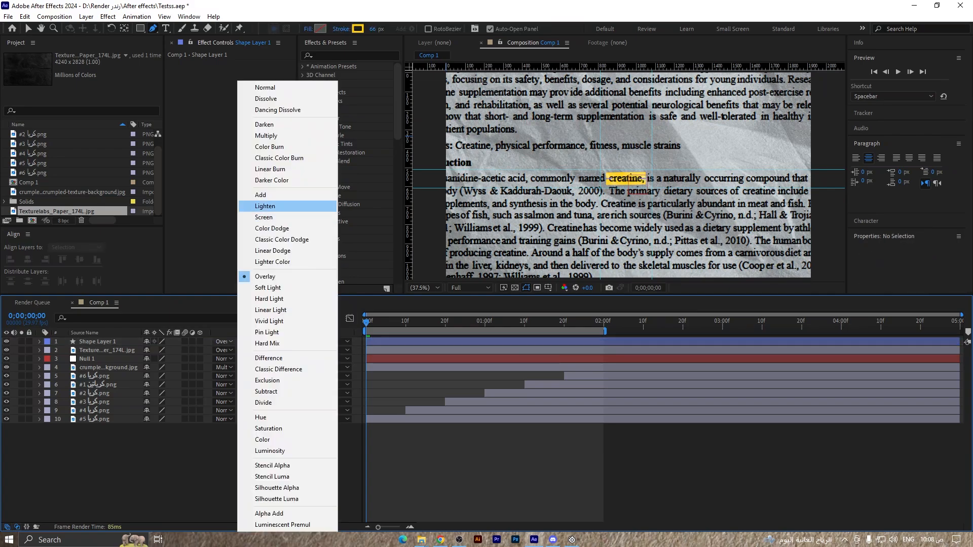
click(266, 136)
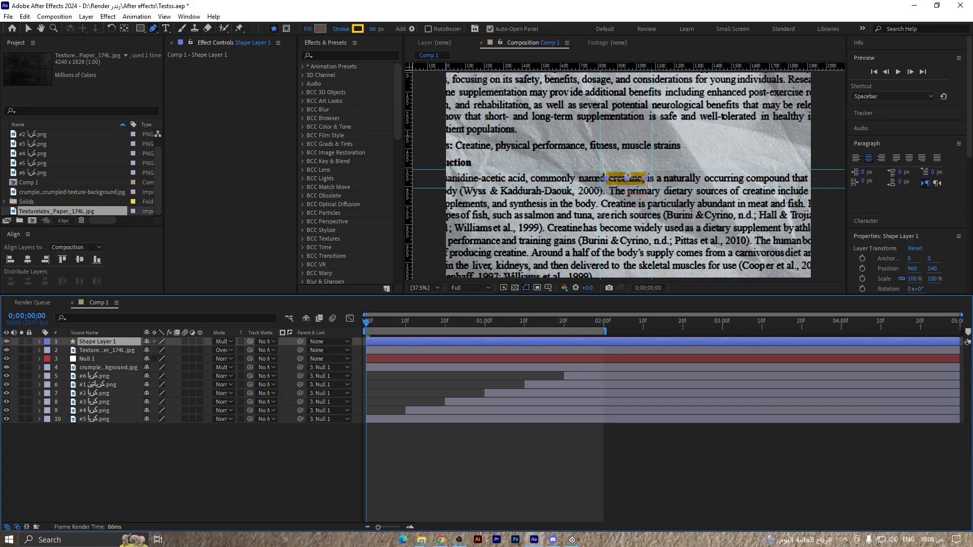
key(F2)
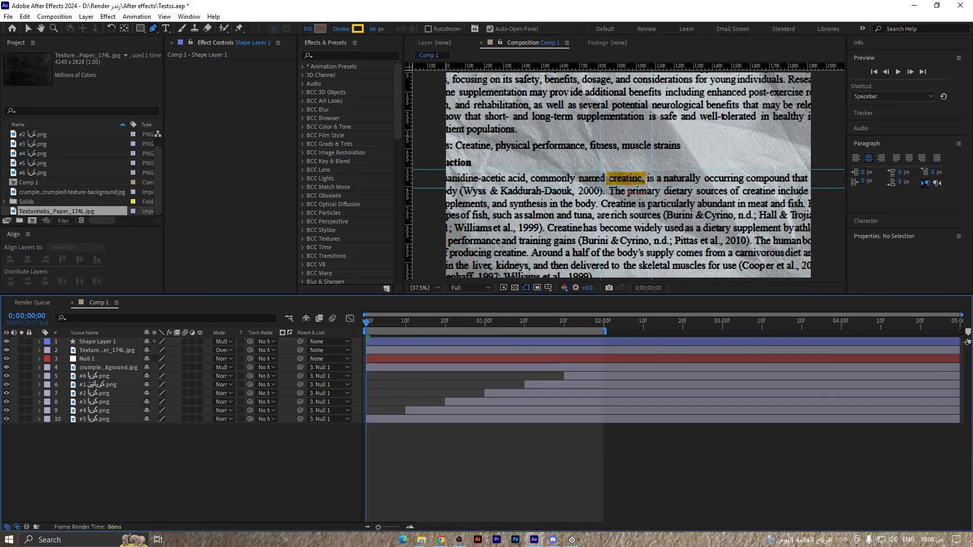
Add Trim Paths to the highlight shape layer and keyframe its End value at 0% at 0;00;00;00
click(98, 341)
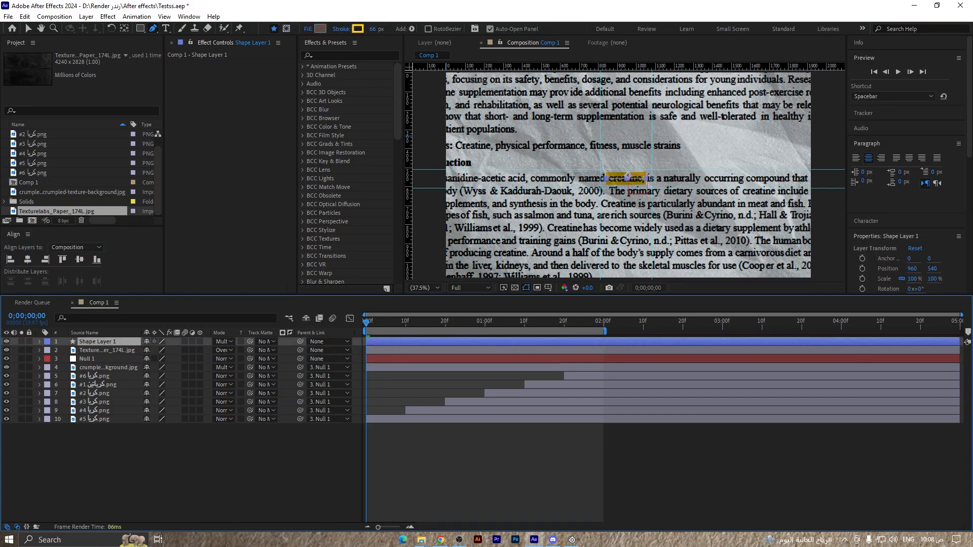
click(40, 341)
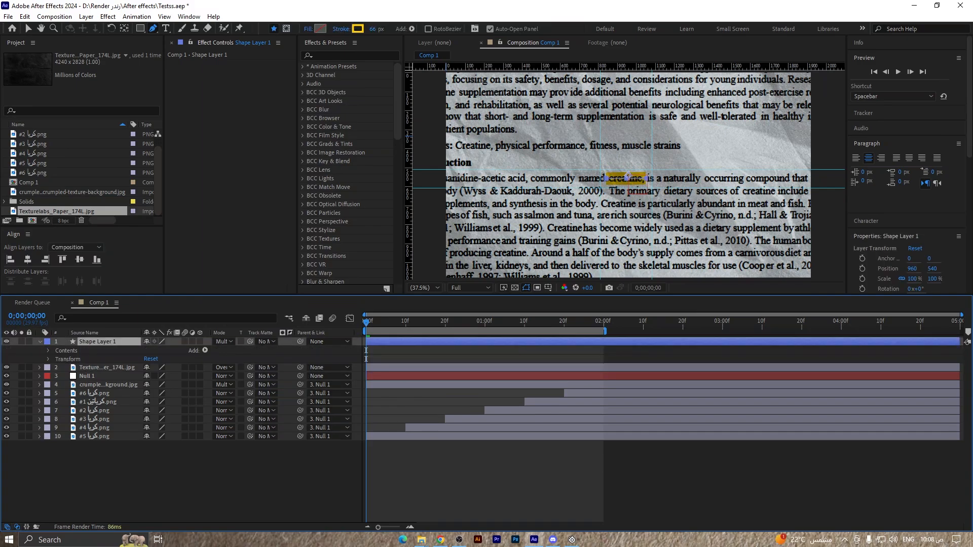
click(204, 350)
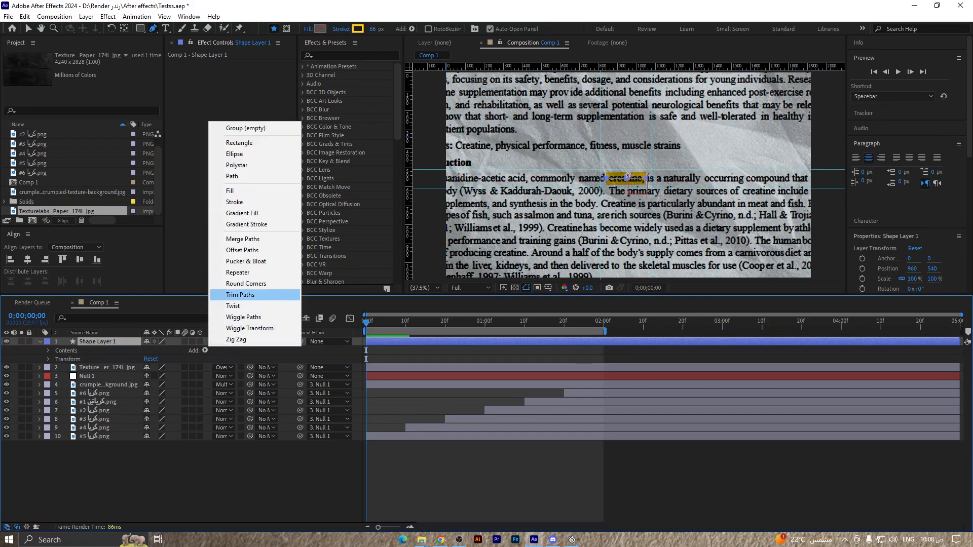
click(233, 298)
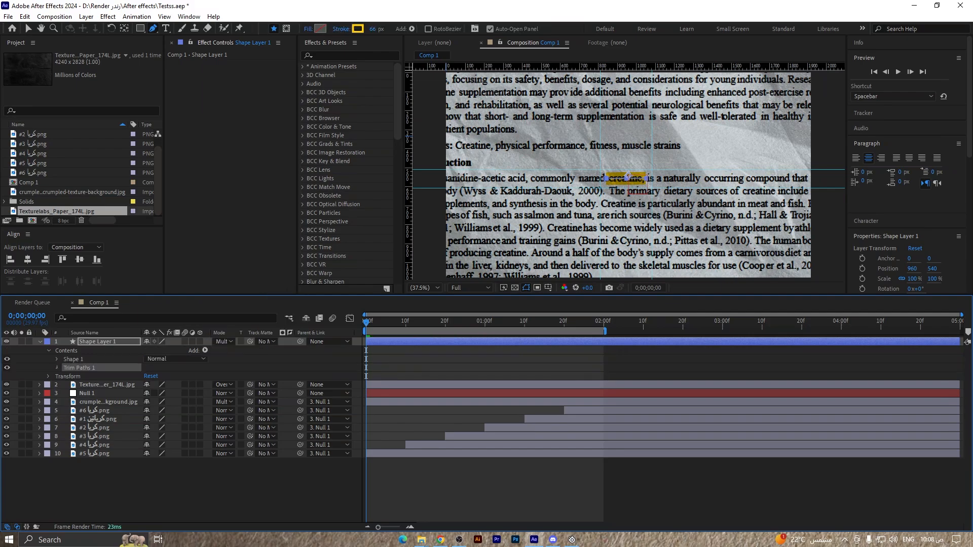
click(56, 368)
click(74, 384)
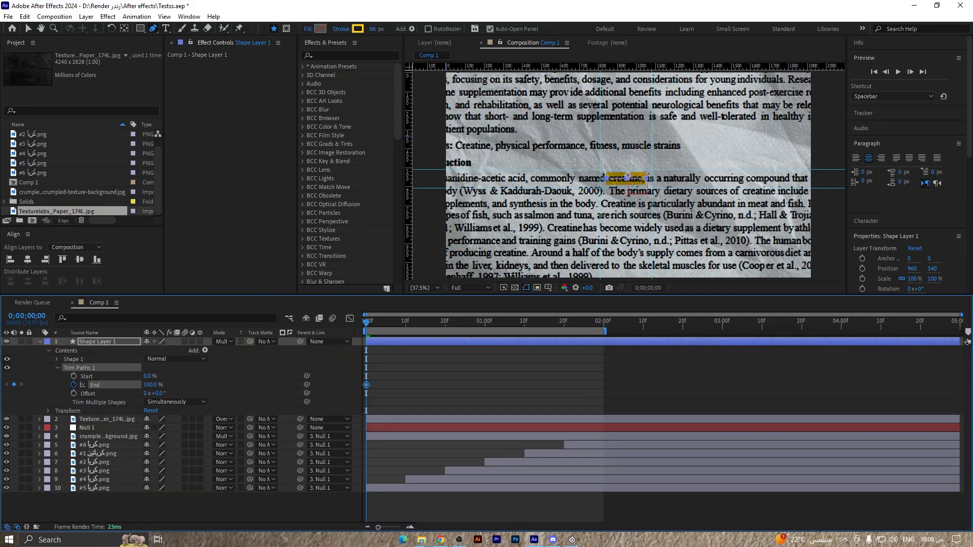
drag(151, 385, 99, 384)
Keyframe the highlight's Trim Paths End value at 100% at 0;00;00;05
key(space)
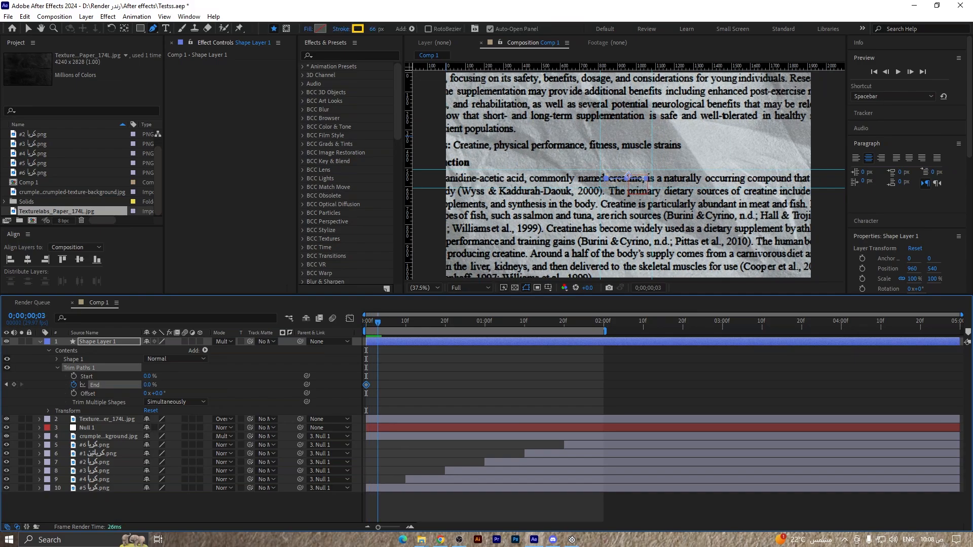
key(space)
drag(148, 385, 198, 385)
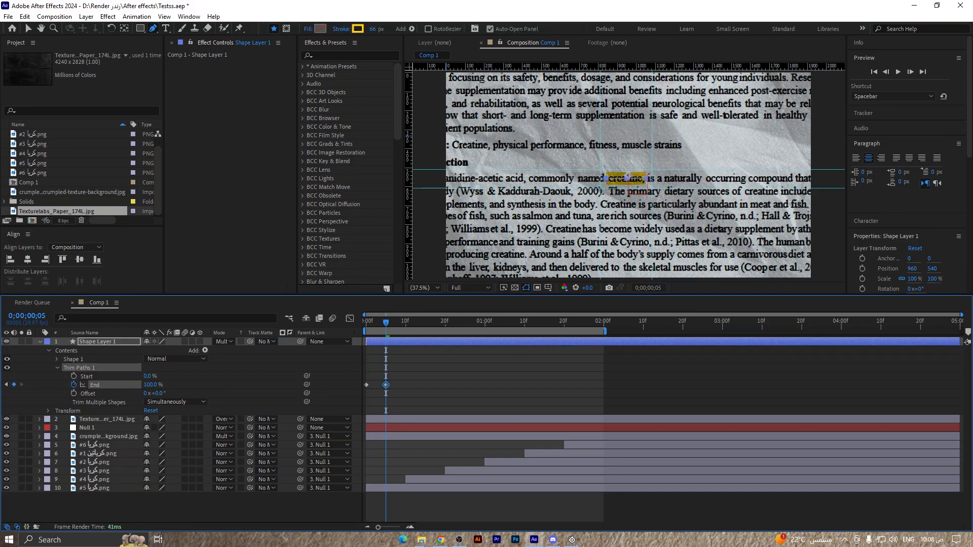
Parent the highlight shape layer to Null 1 and preview the animation from the start
drag(300, 342, 88, 428)
key(F2)
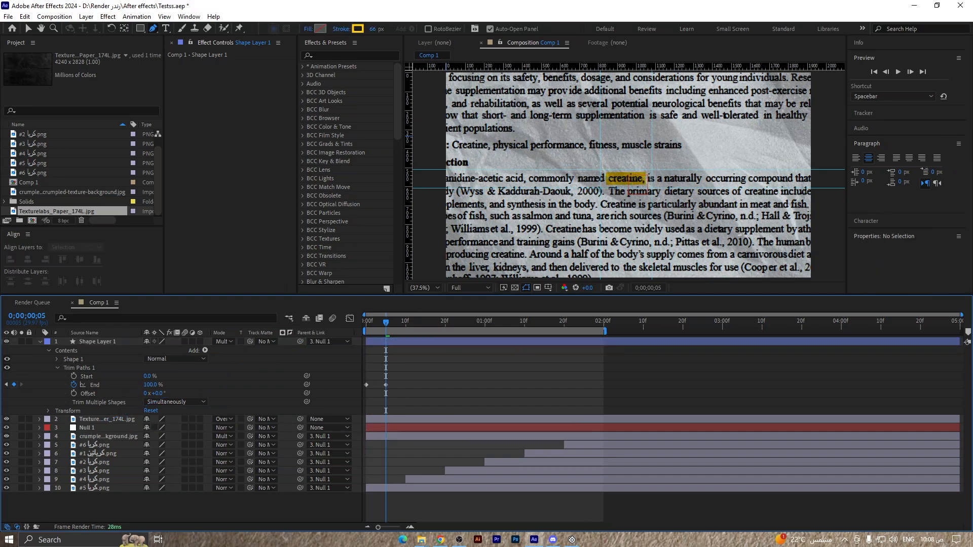
key(Home)
key(space)
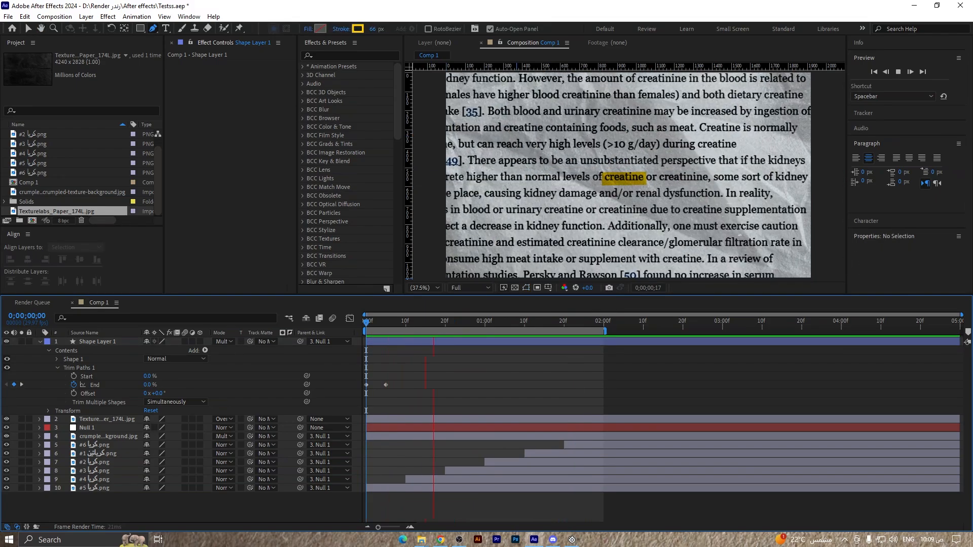
key(space)
Create an adjustment layer above all layers and apply the Gaussian Blur effect to it
right_click(399, 389)
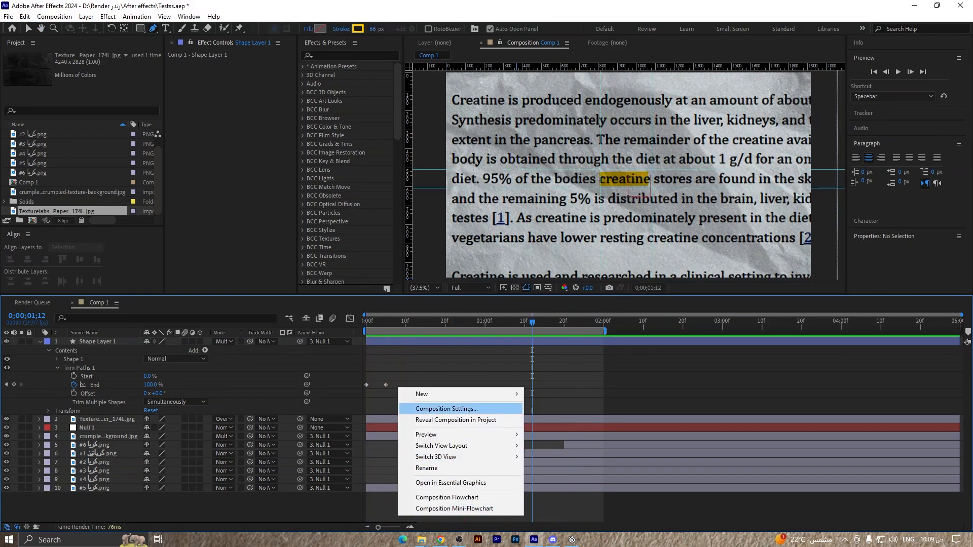
mouse_move(456, 395)
click(562, 476)
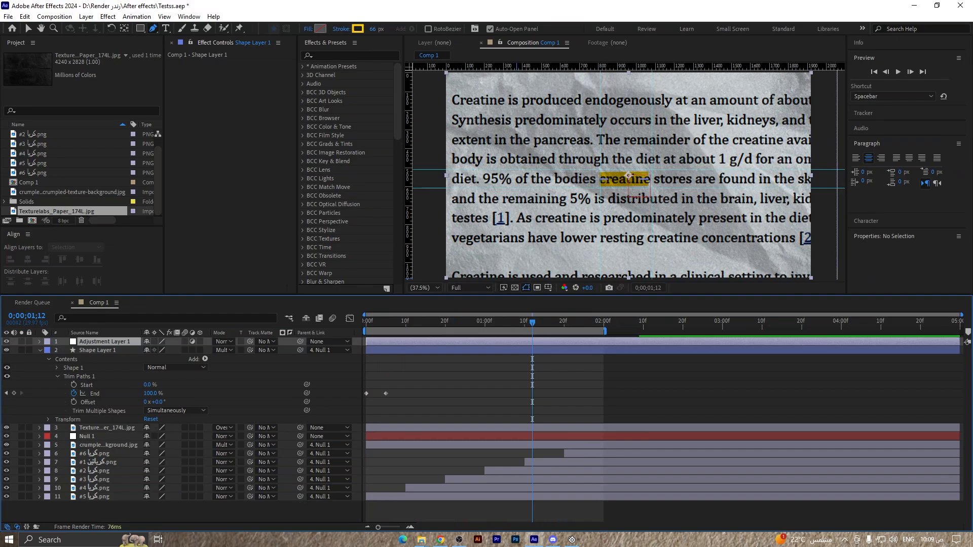
key(ctrl+space)
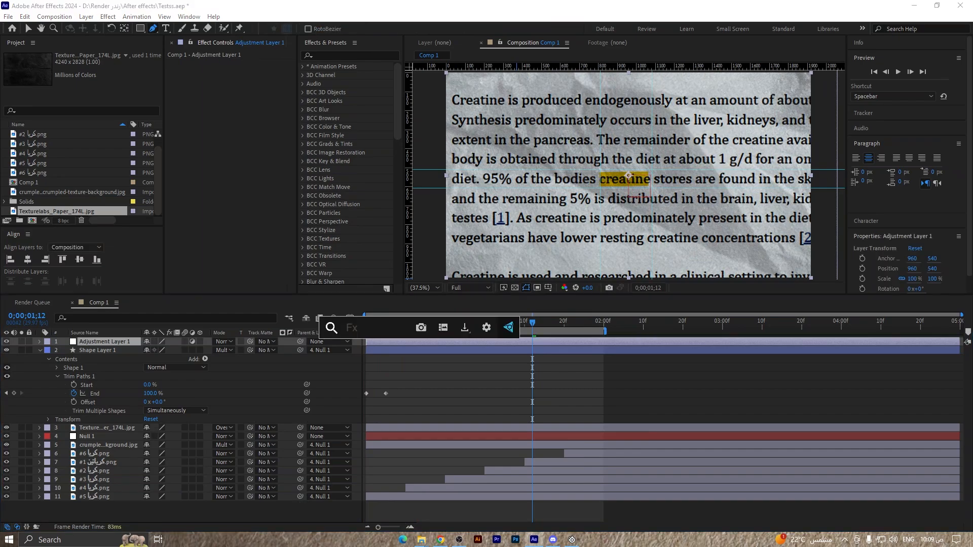
text(Gau)
key(Down)
key(Return)
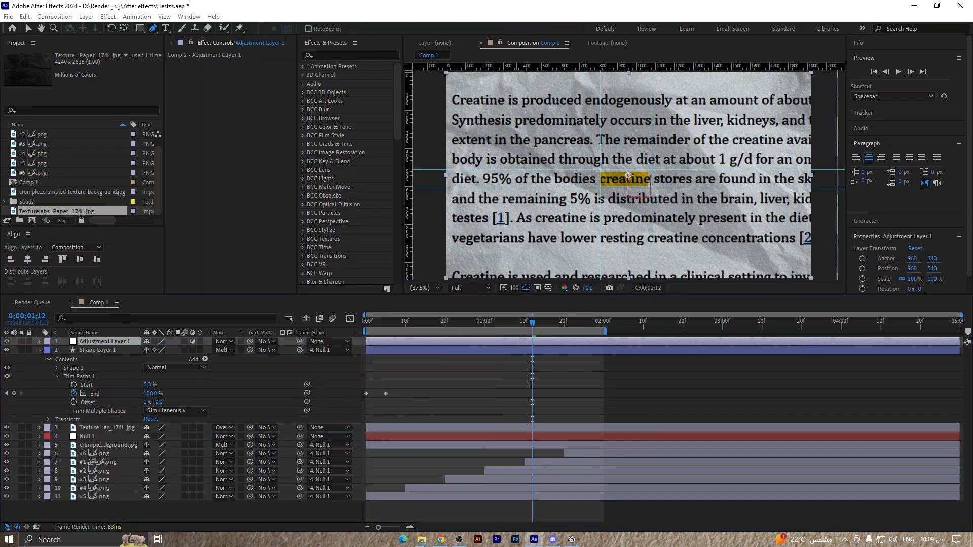
Keyframe the adjustment layer's Gaussian Blur Blurriness from 0 at 0;00;00;00 to 17.4 at 0;00;00;06
key(Home)
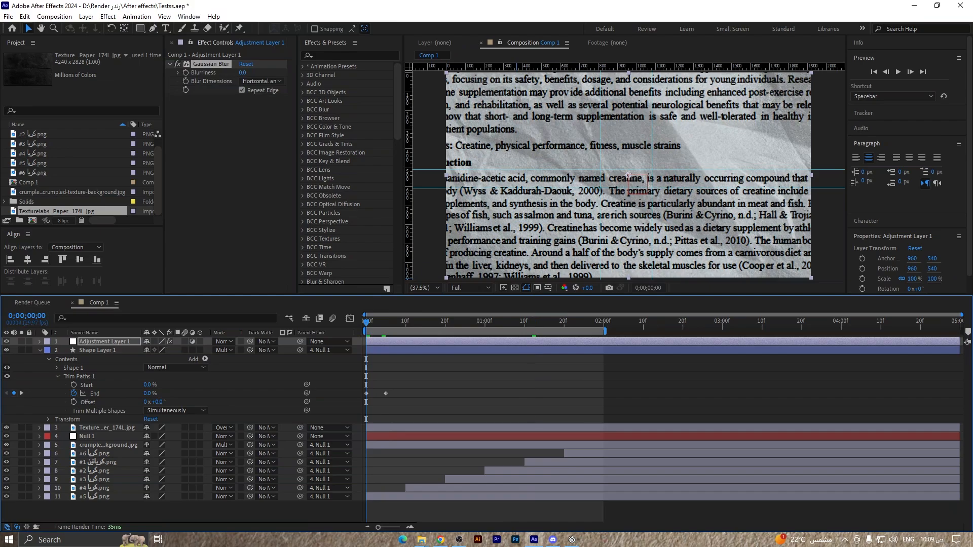
click(186, 73)
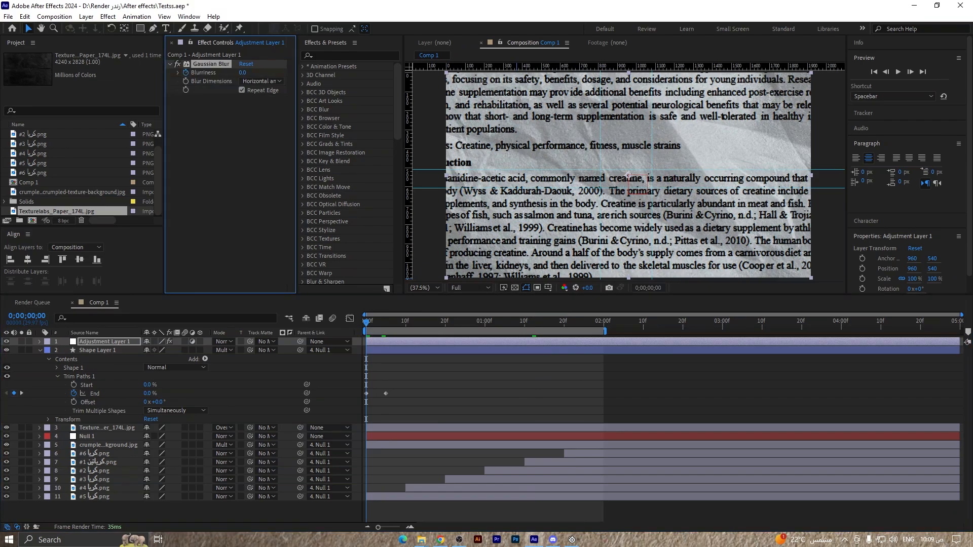
key(u)
drag(366, 323, 390, 323)
drag(242, 73, 331, 73)
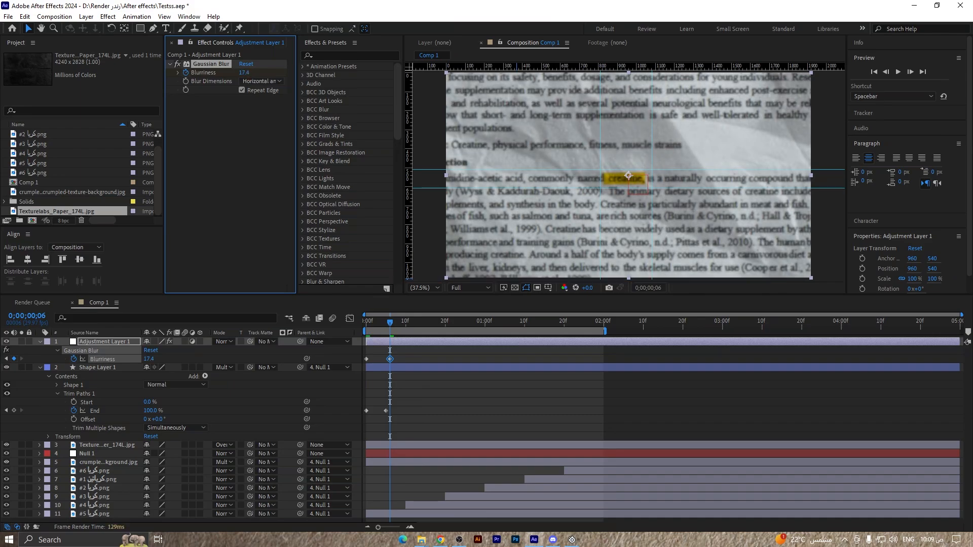
Draw a rectangular mask on the adjustment layer around the highlighted word "creatine"
key(q)
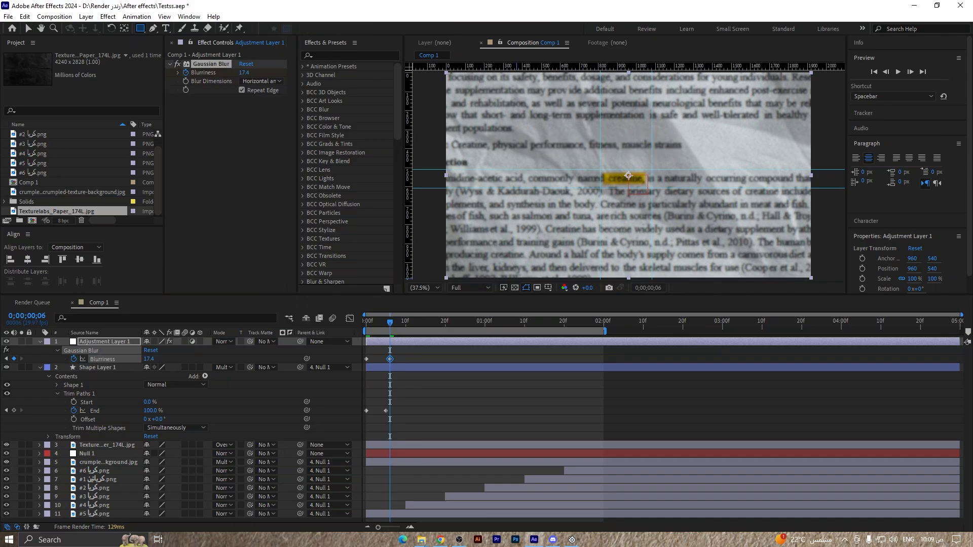
mouse_move(583, 158)
mouse_down()
mouse_move(679, 205)
mouse_move(662, 195)
mouse_up()
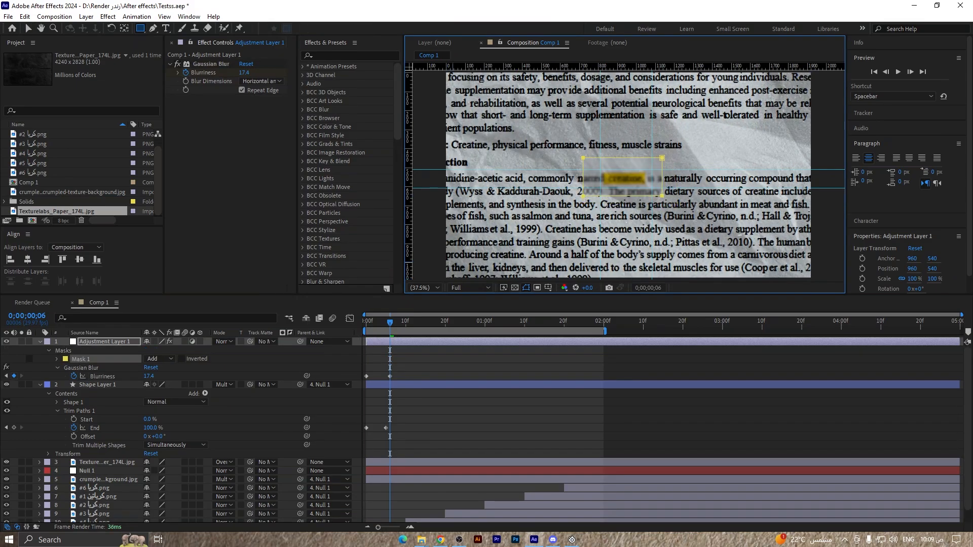
Invert the adjustment layer's Mask 1, set its feather to about 393 pixels, and preview the blur around the highlighted word
click(57, 359)
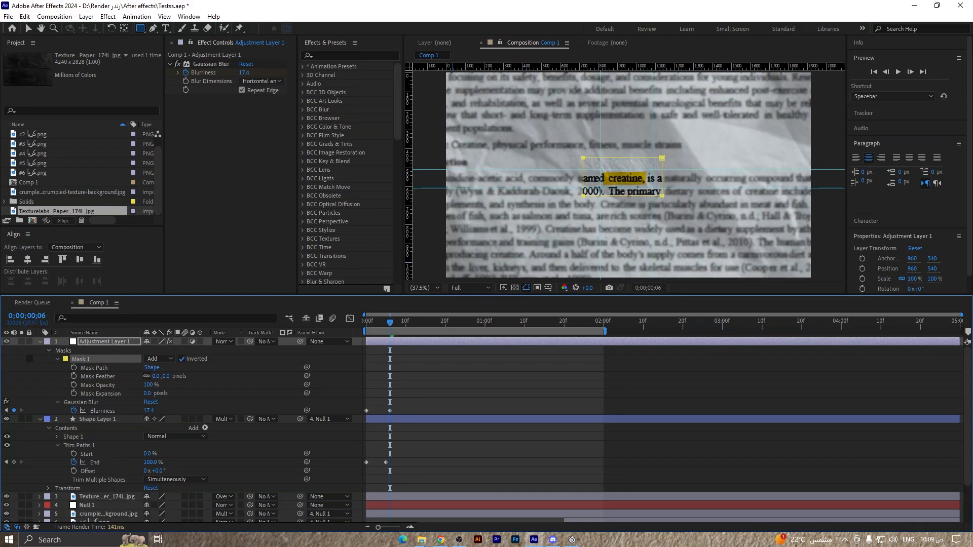
drag(163, 376, 352, 377)
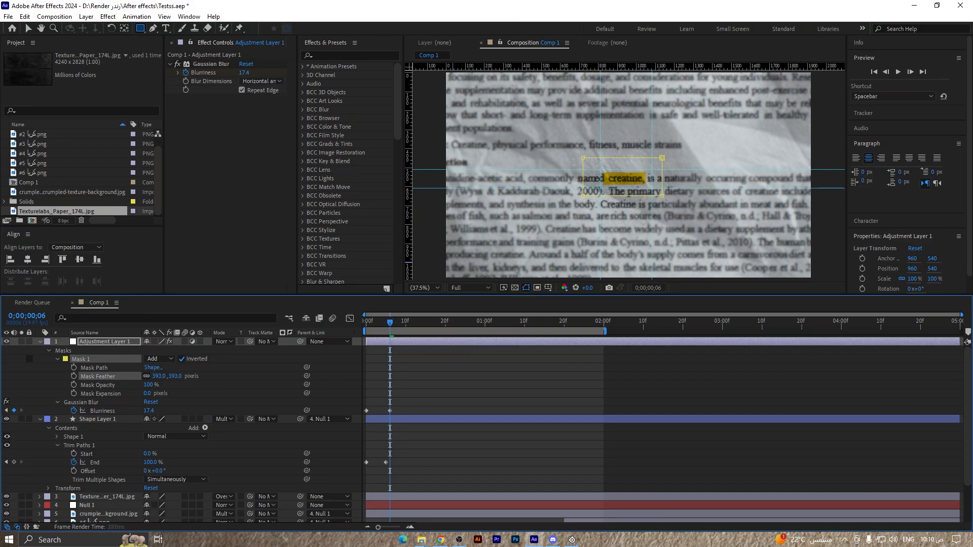
key(F2)
key(space)
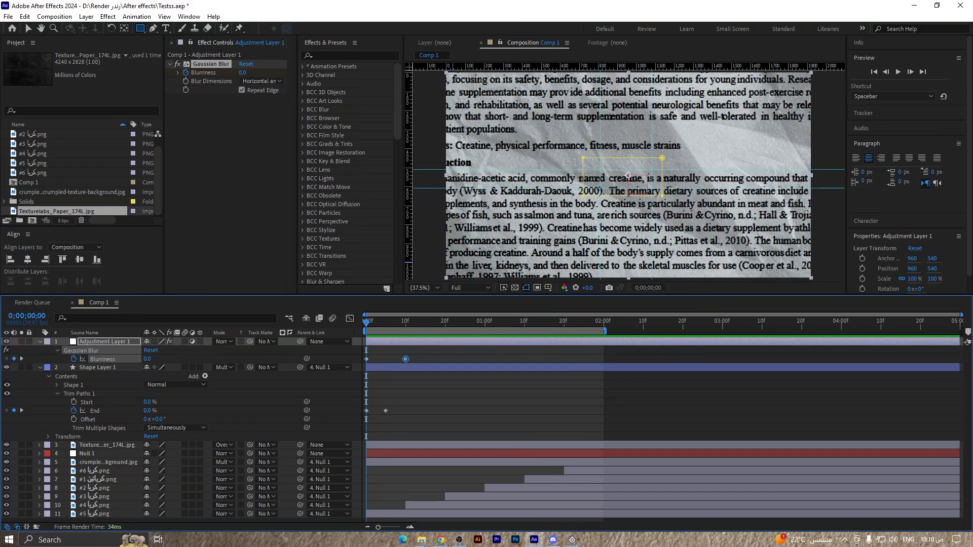
Apply the CC Vignette effect to the adjustment layer
key(F2)
click(104, 341)
key(ctrl+space)
text(CC Vi)
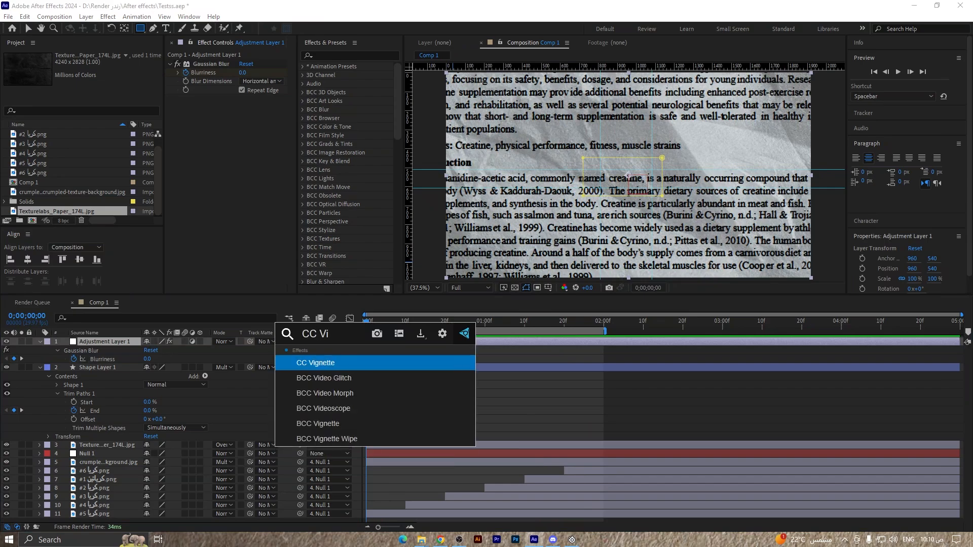
key(Return)
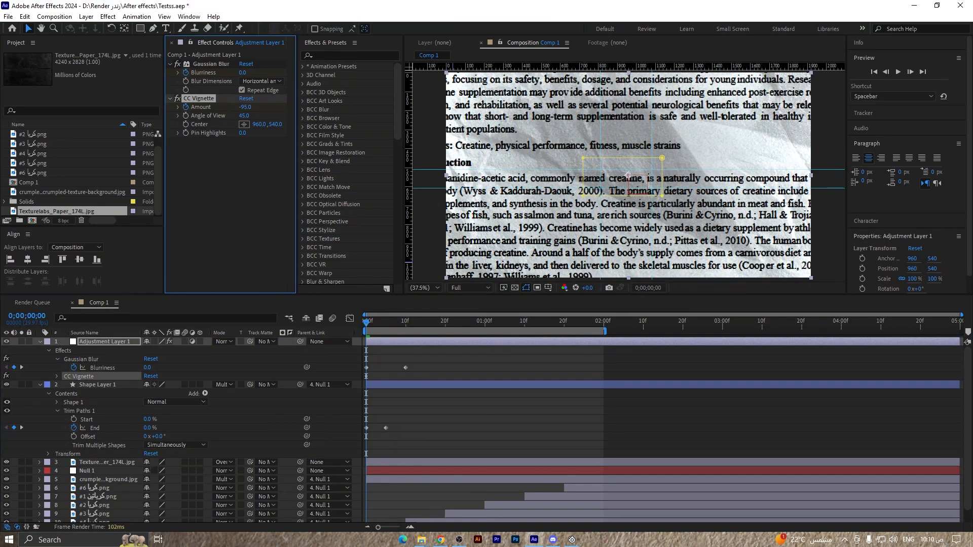
Keyframe the CC Vignette Amount from 8.0 at 0;00;00;00 to 126.0 at 0;00;00;08 and preview the darkening
drag(244, 107, 247, 107)
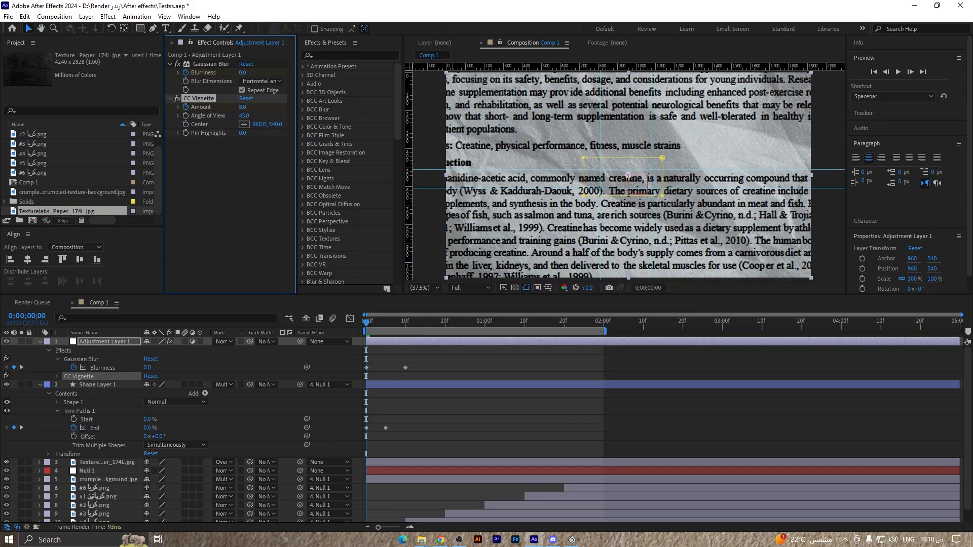
key(space)
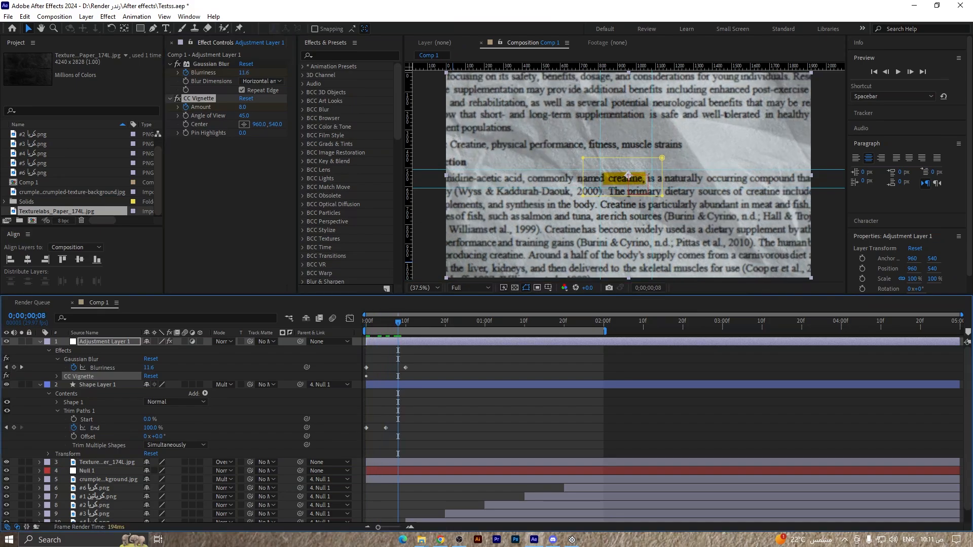
drag(243, 107, 299, 107)
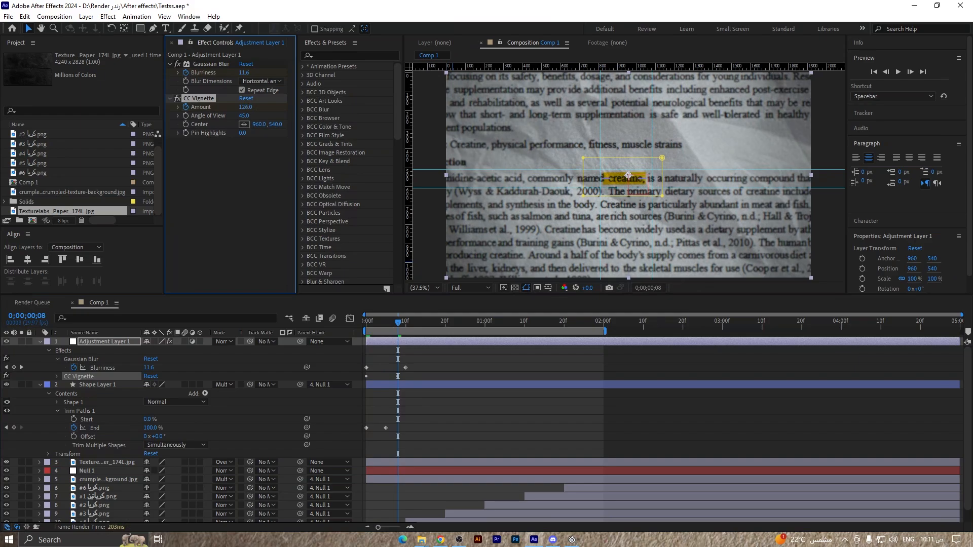
key(F2)
key(space)
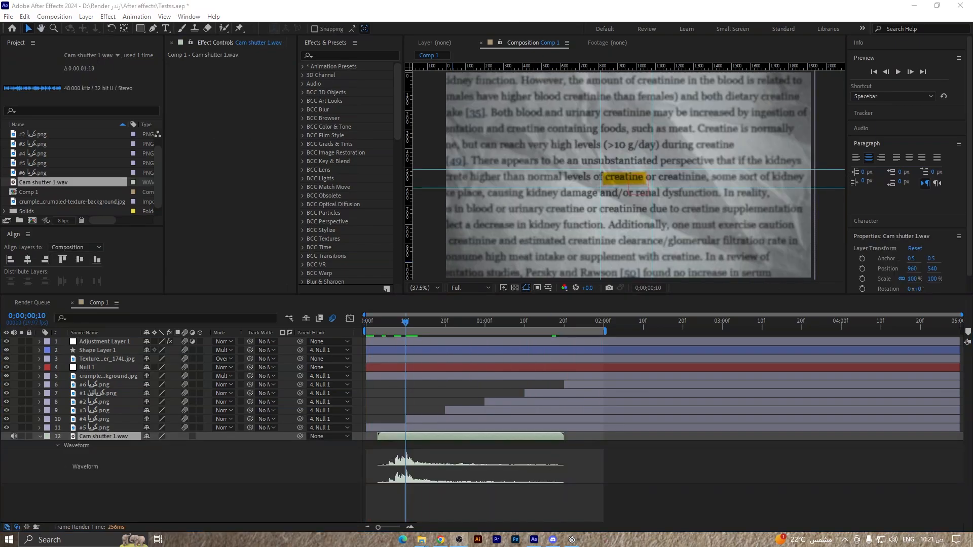
Collapse the audio waveform display and preview the composition from the start with the camera shutter sounds
key(Home)
key(F2)
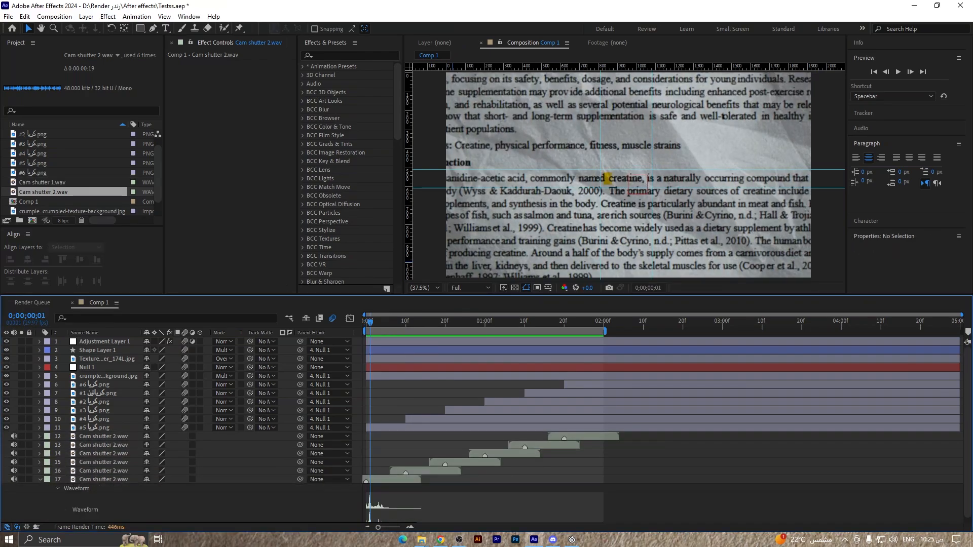
key(l)
key(l)
key(space)
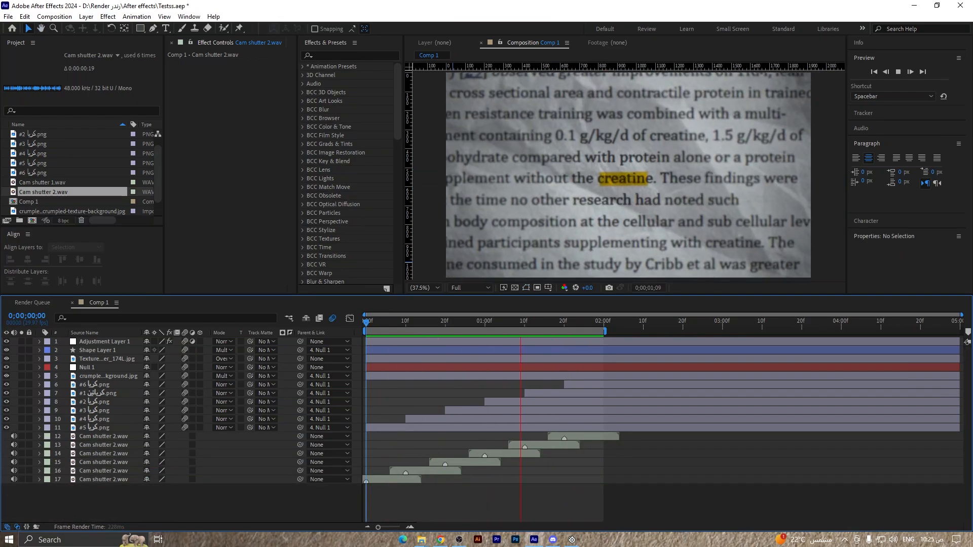
key(space)
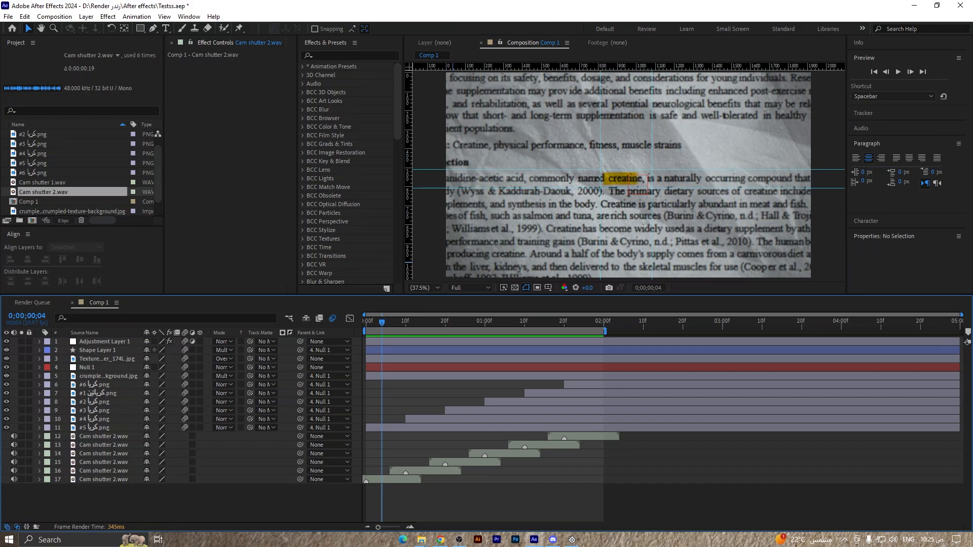